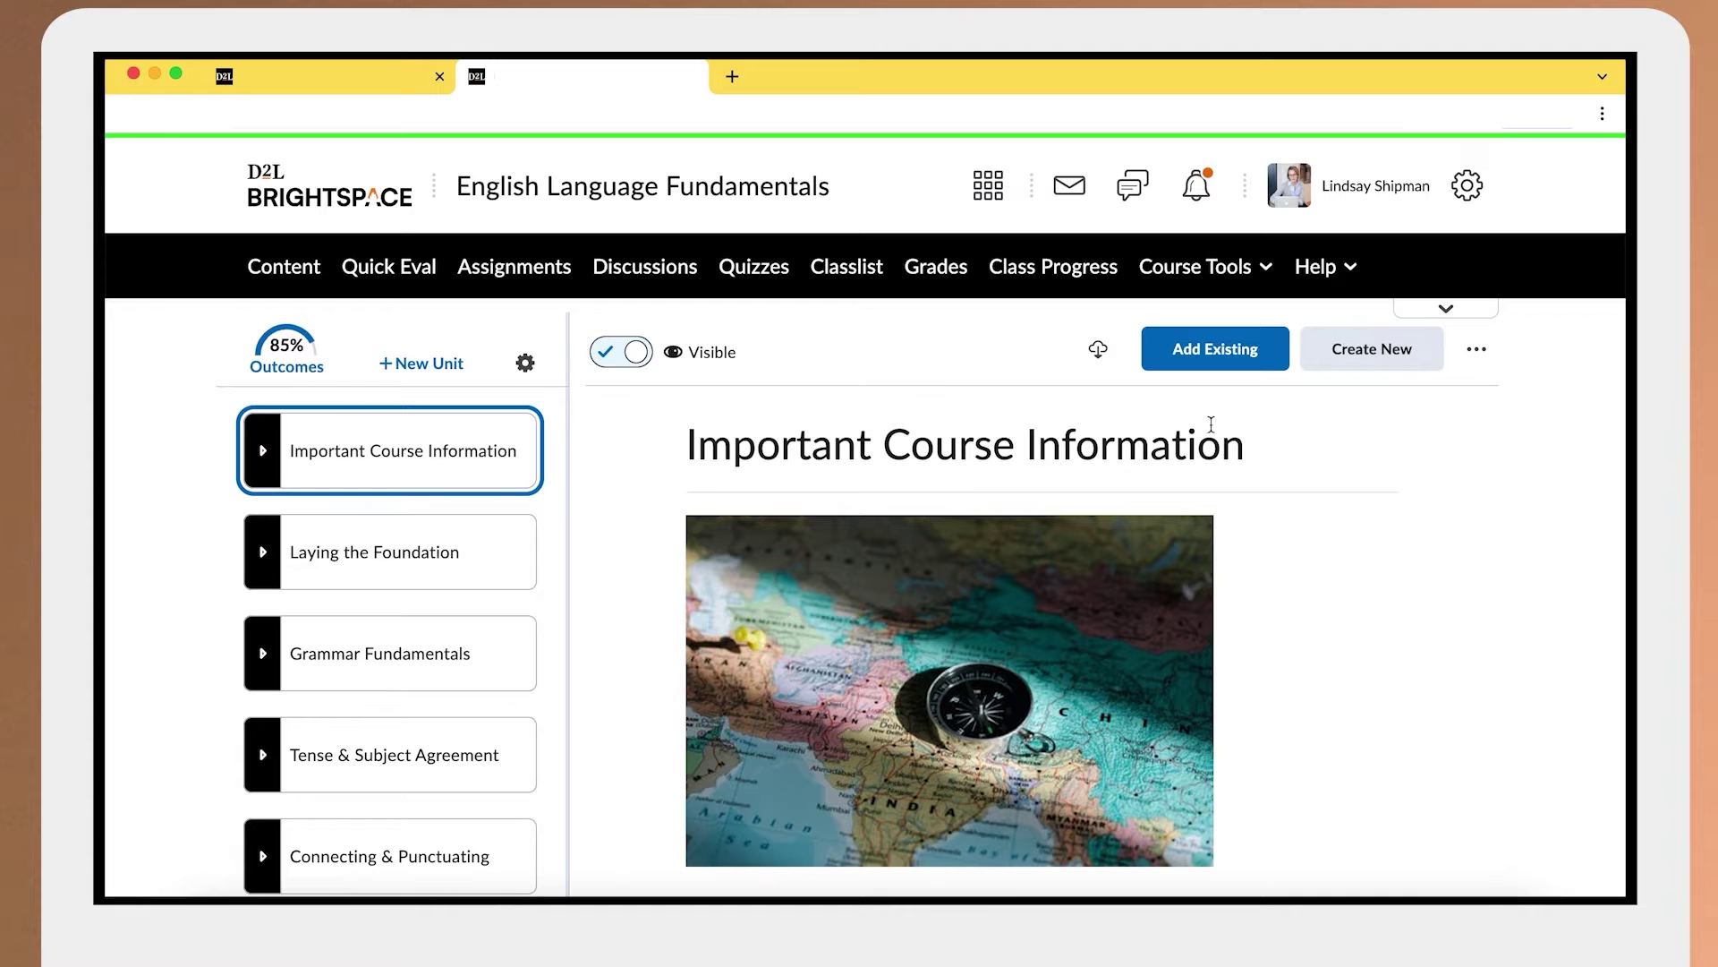
Create an 'Assignment Options' checklist described as 'Choose an assignment option' and insert it into the unit
left_click(1348, 364)
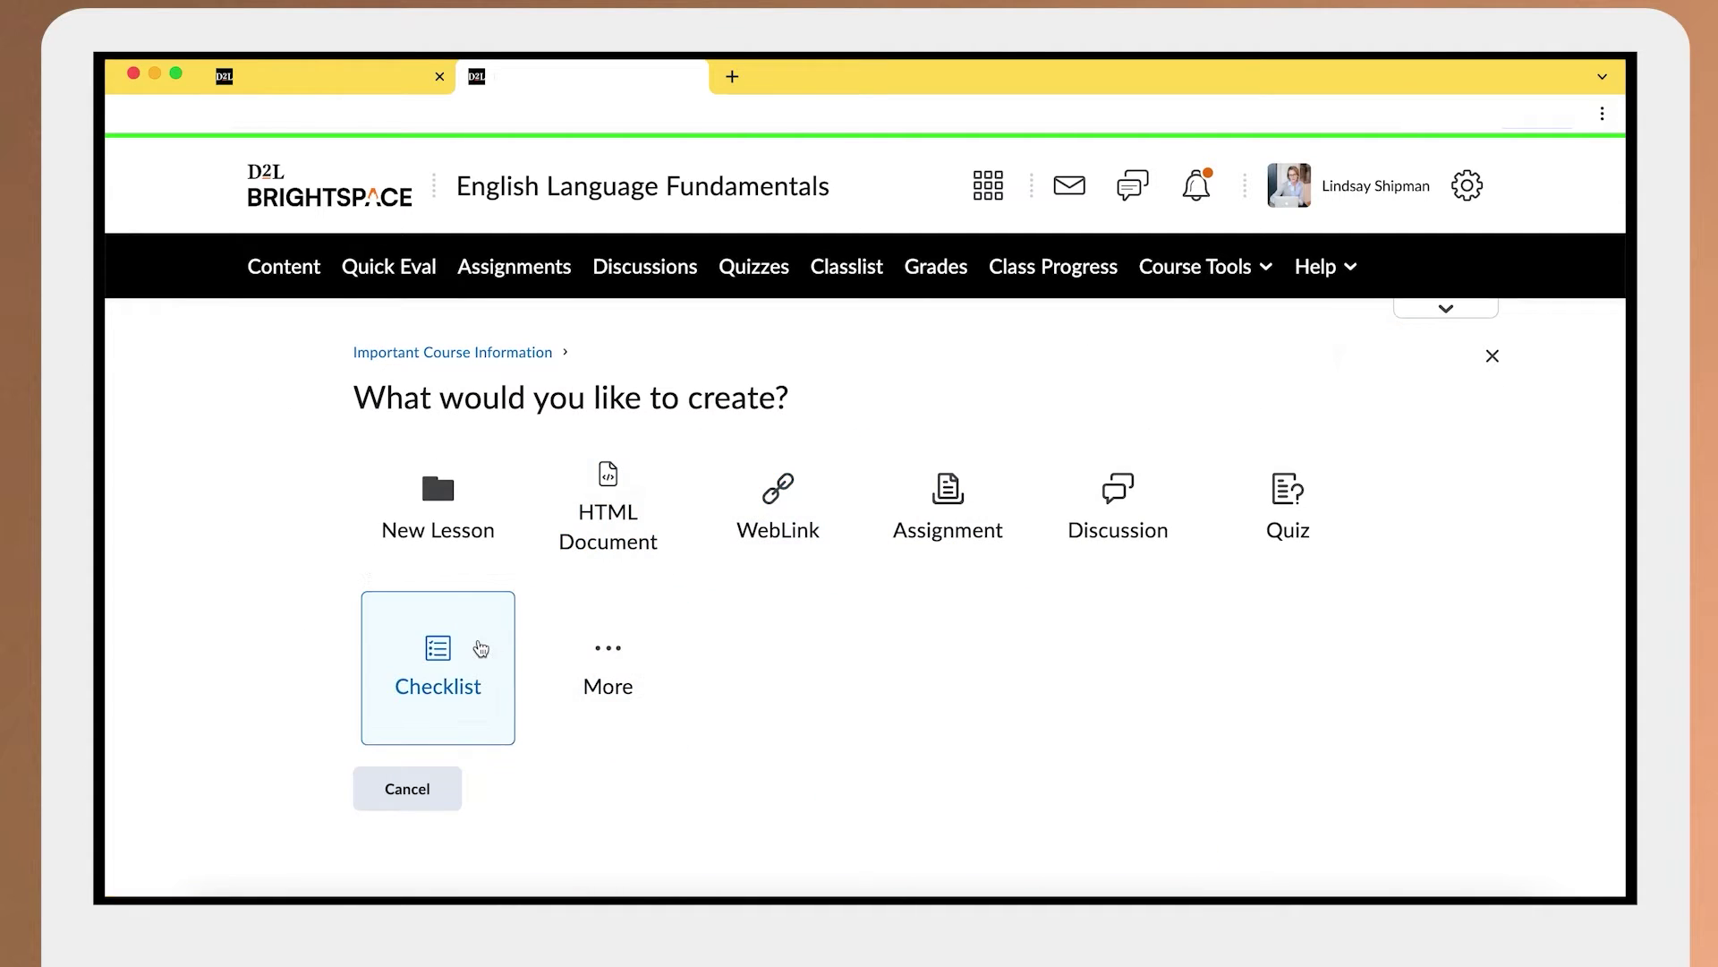
left_click(480, 648)
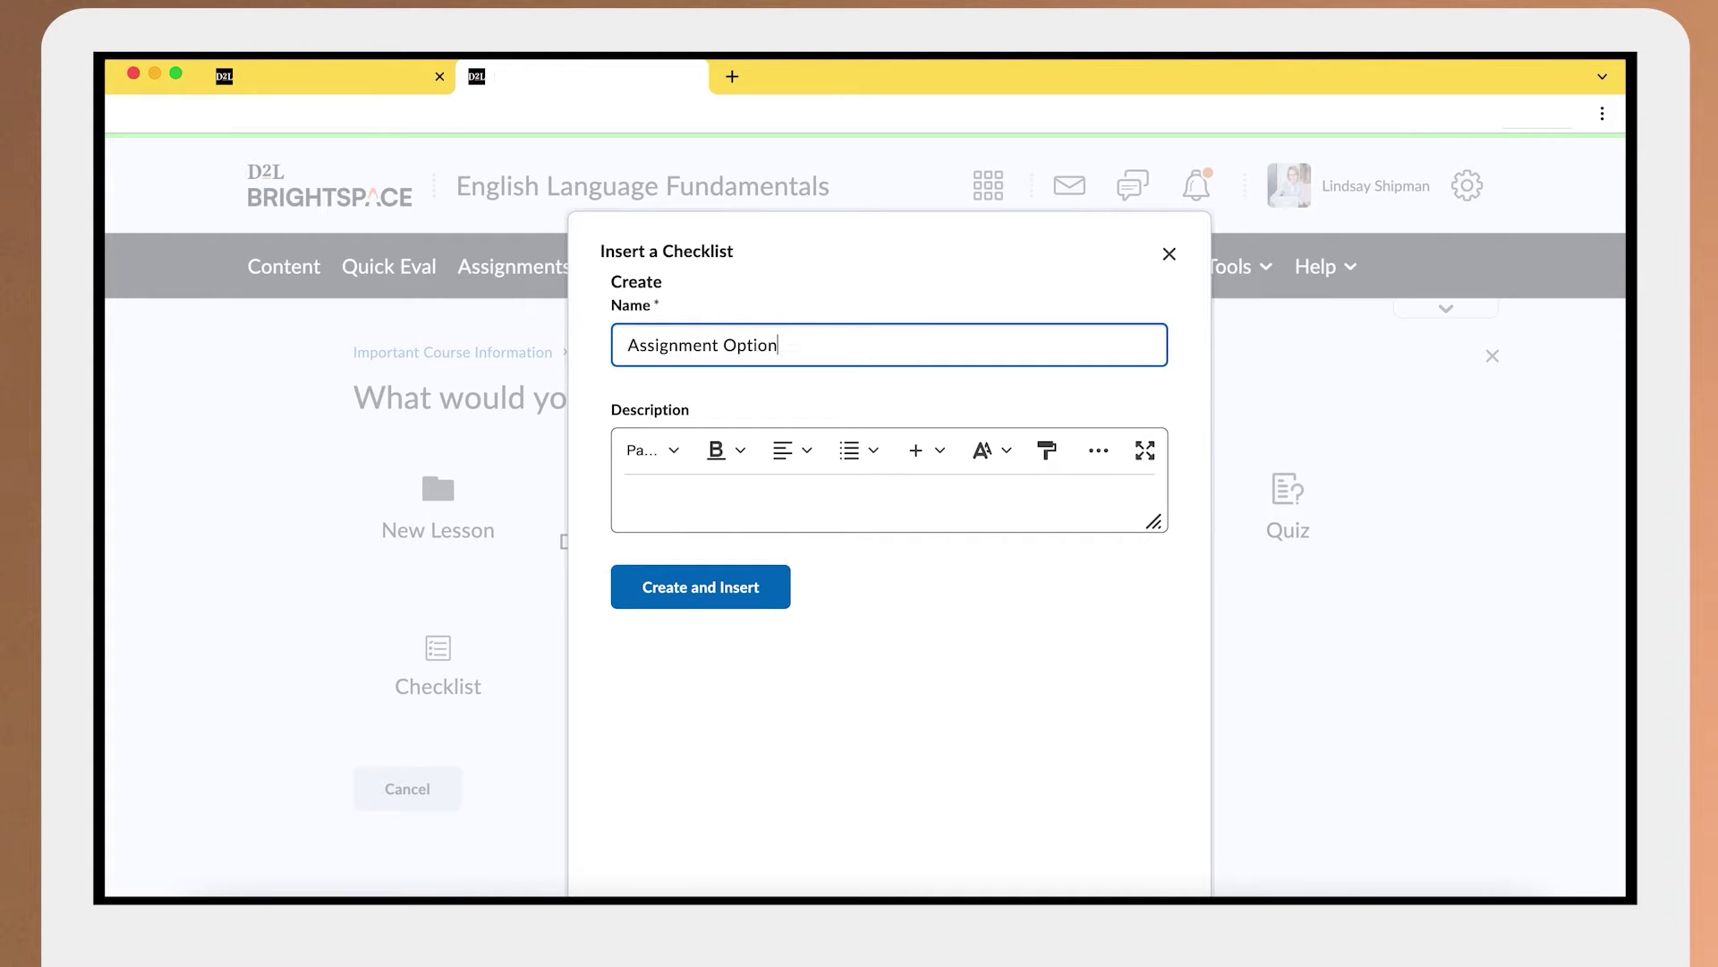
left_click(750, 486)
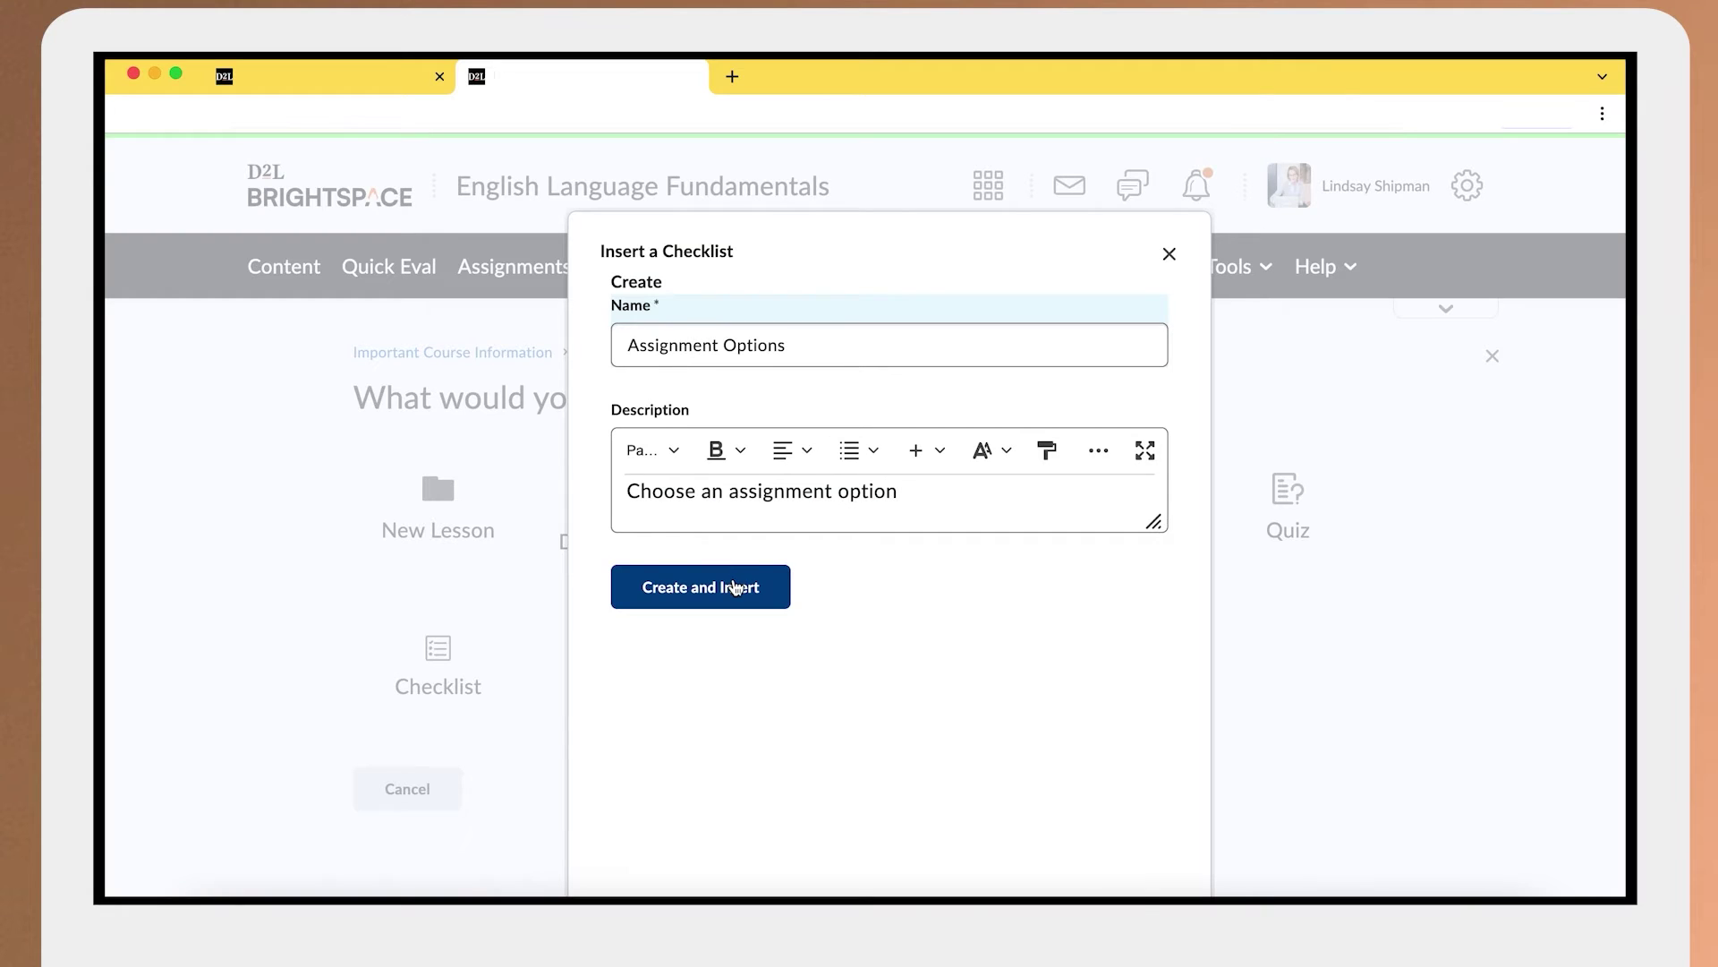
left_click(734, 588)
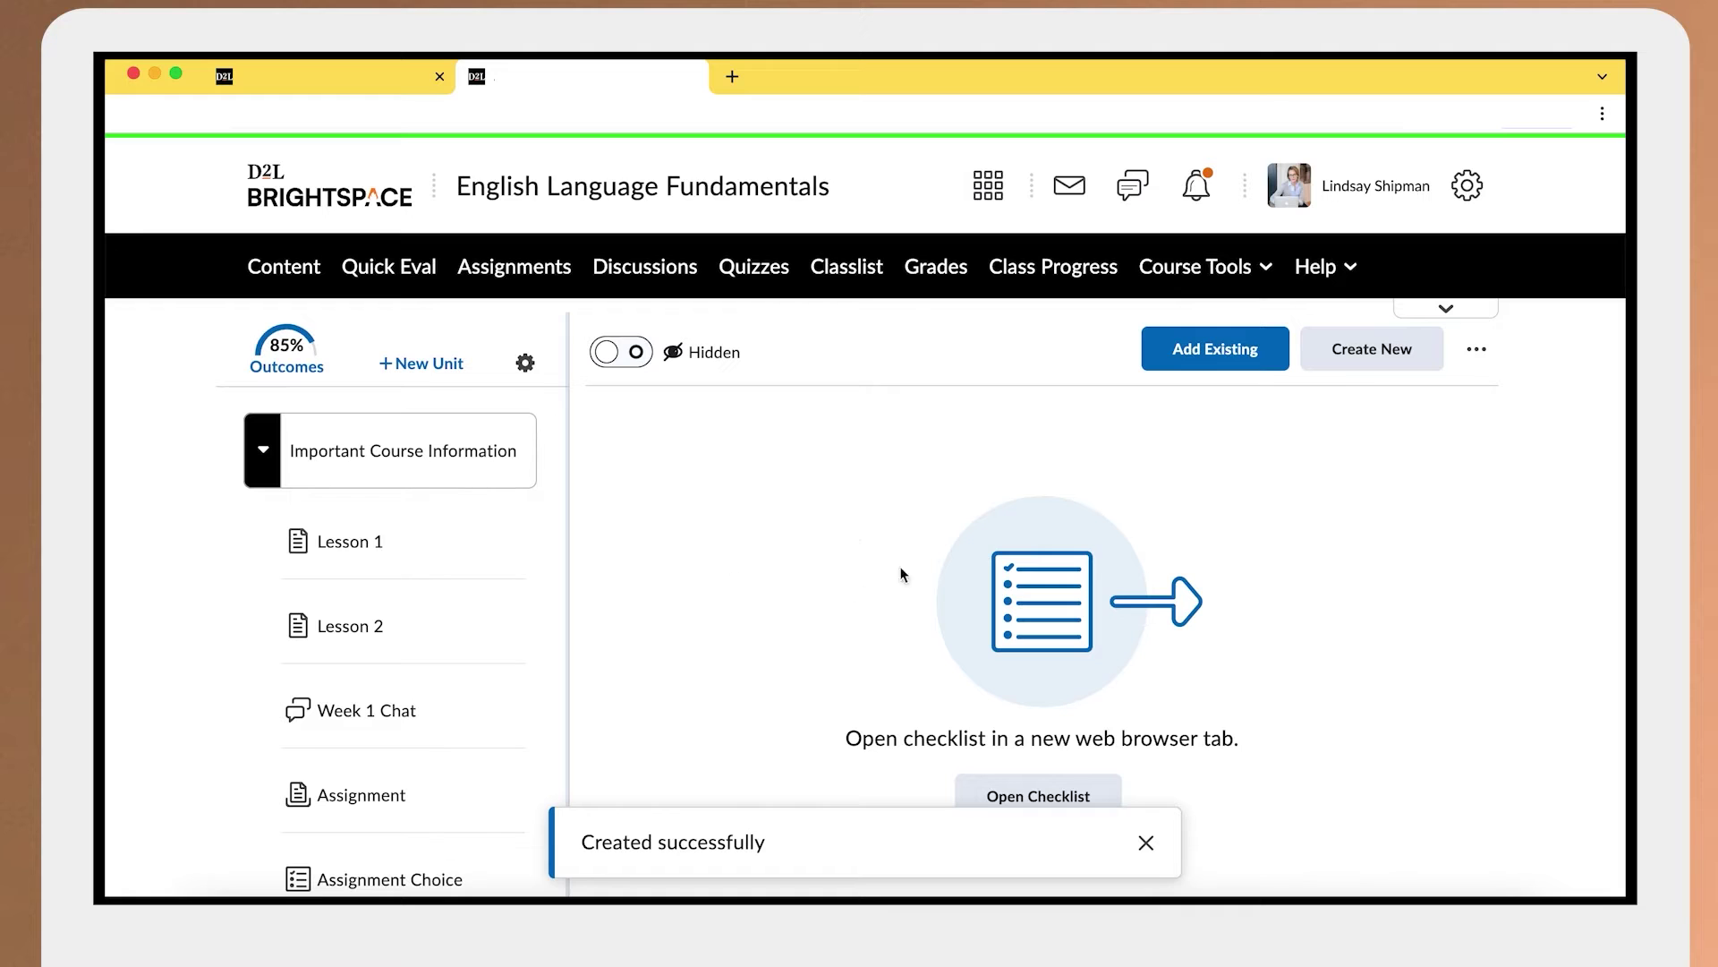
Make the Assignment Options checklist visible and scroll its edit page to Categories and Items
left_click(651, 353)
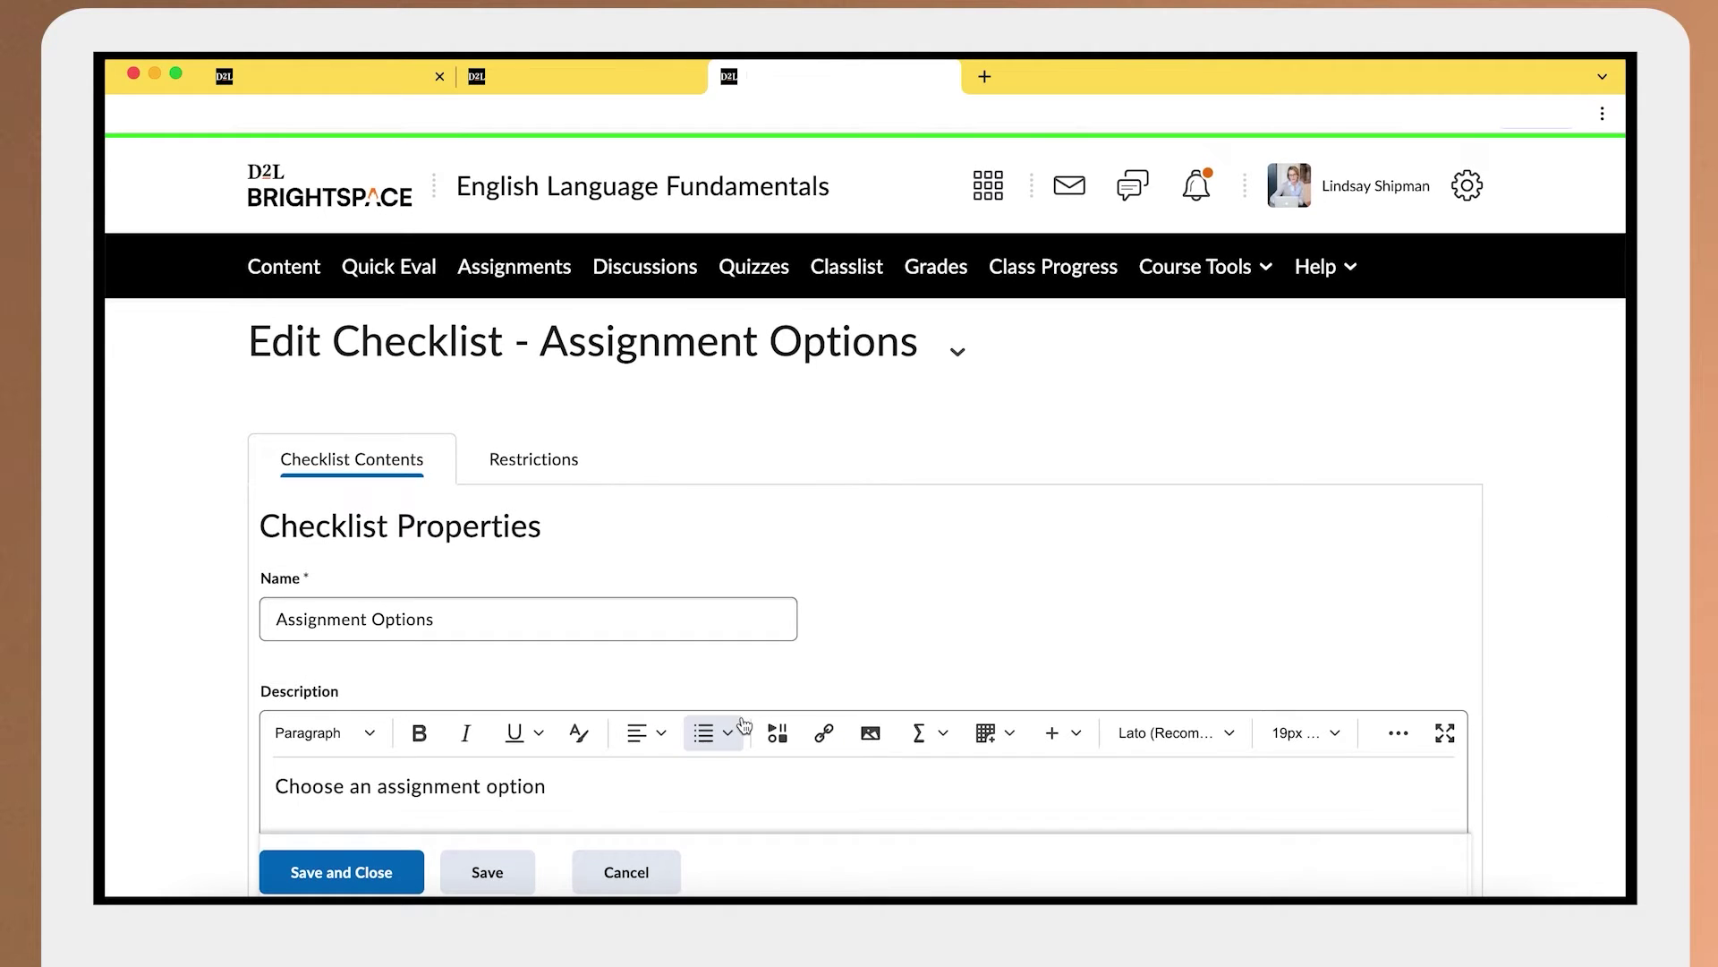
scroll(742, 723, "down", 5)
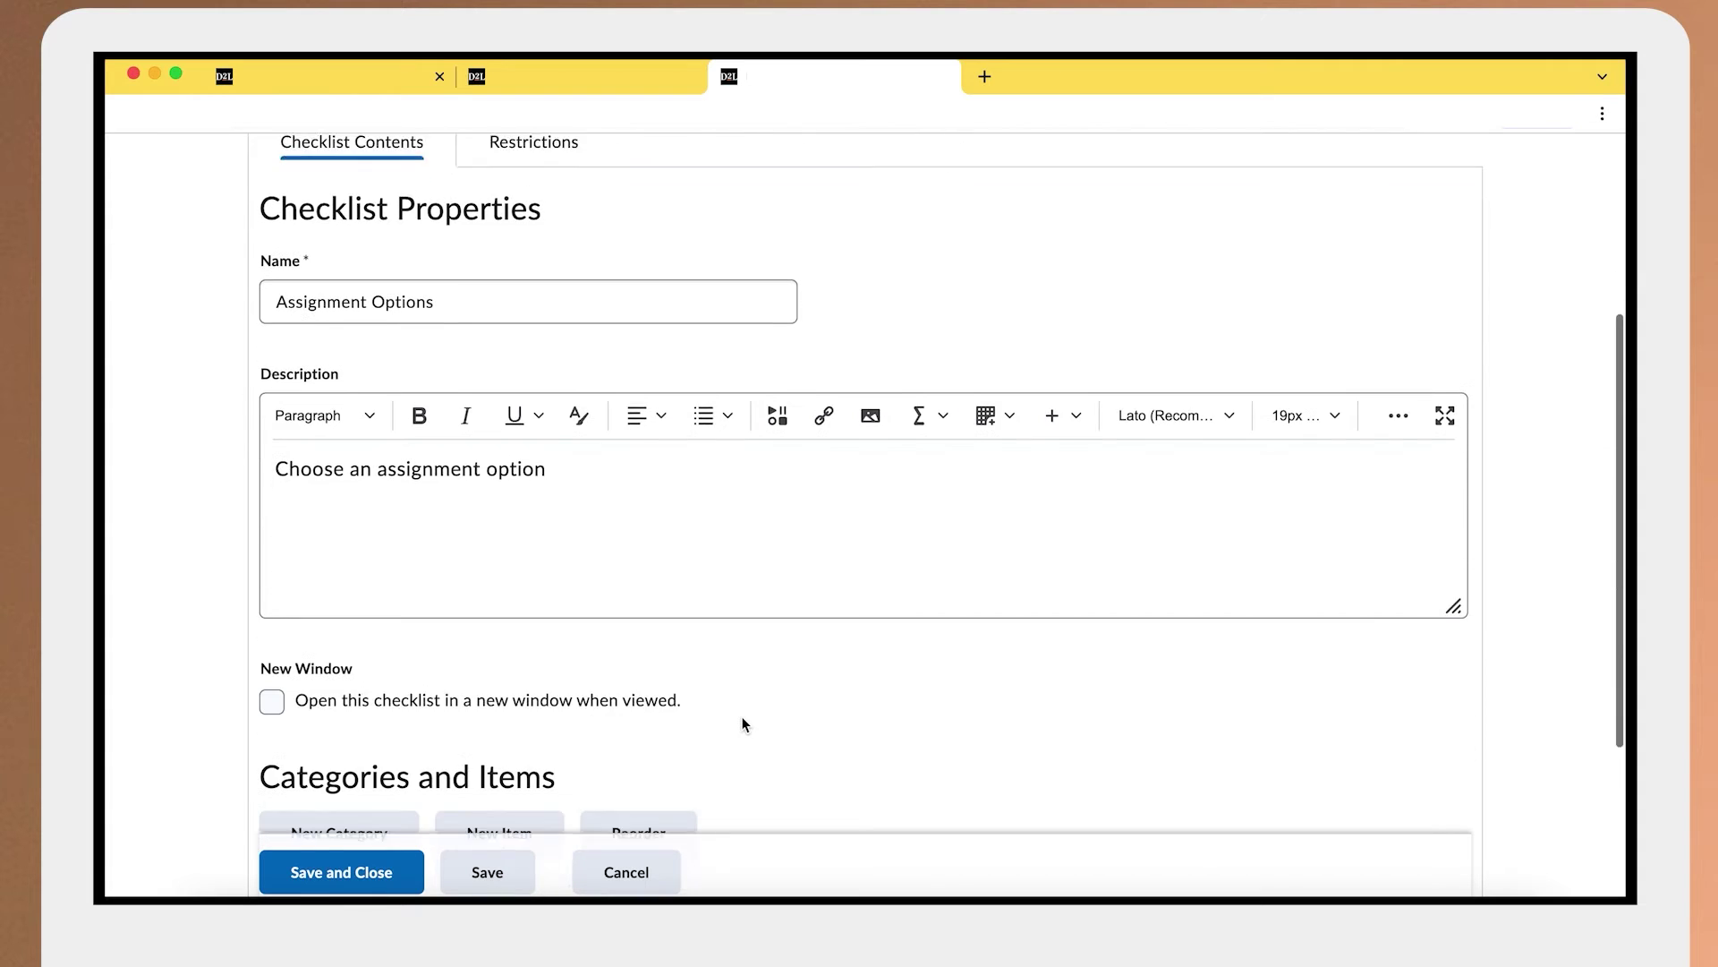
scroll(743, 723, "down", 1)
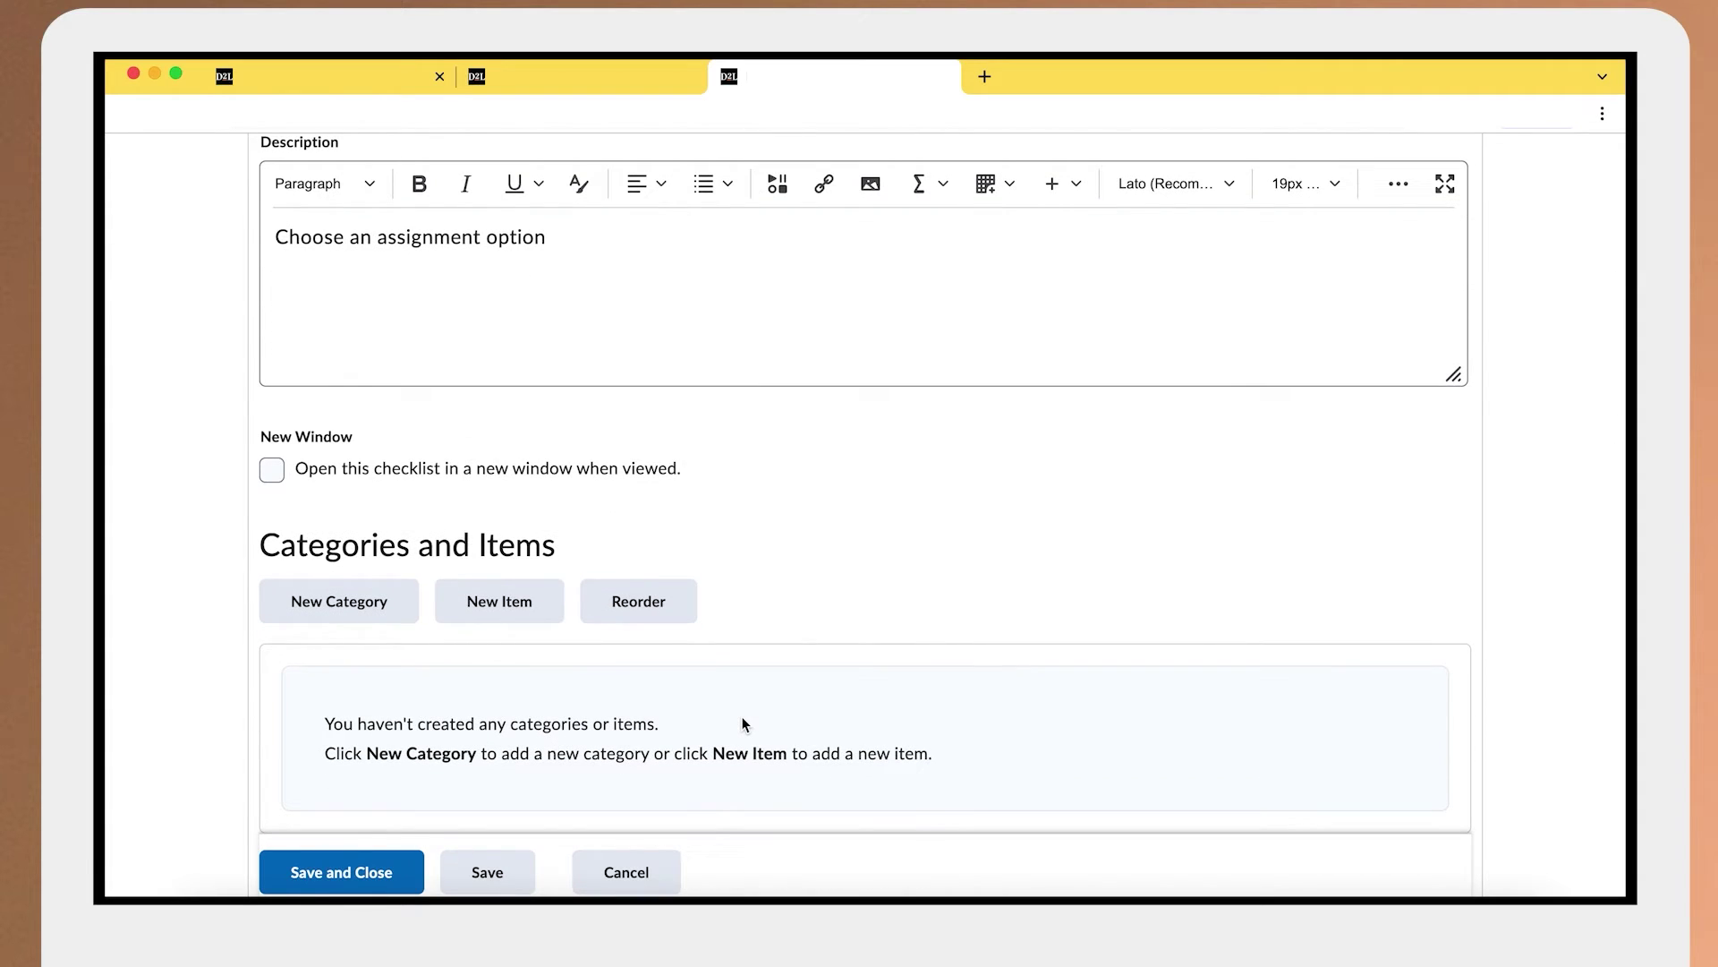
Add and save a 'Major Project' category in the Assignment Options checklist
left_click(407, 619)
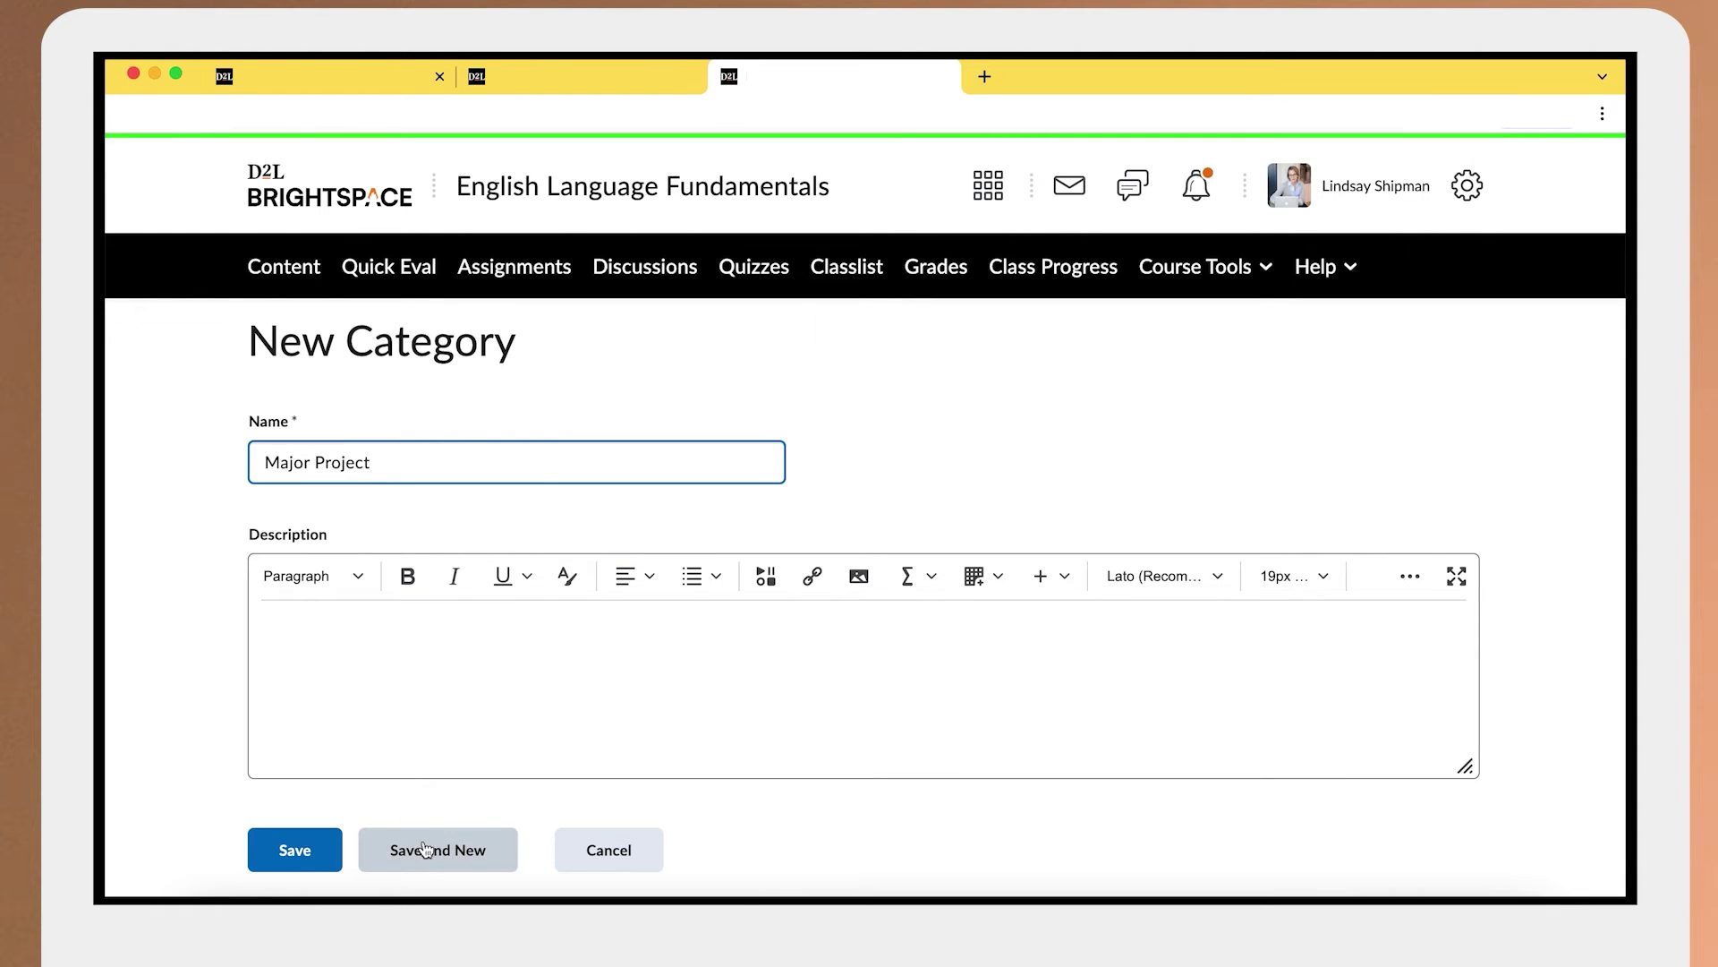
left_click(339, 855)
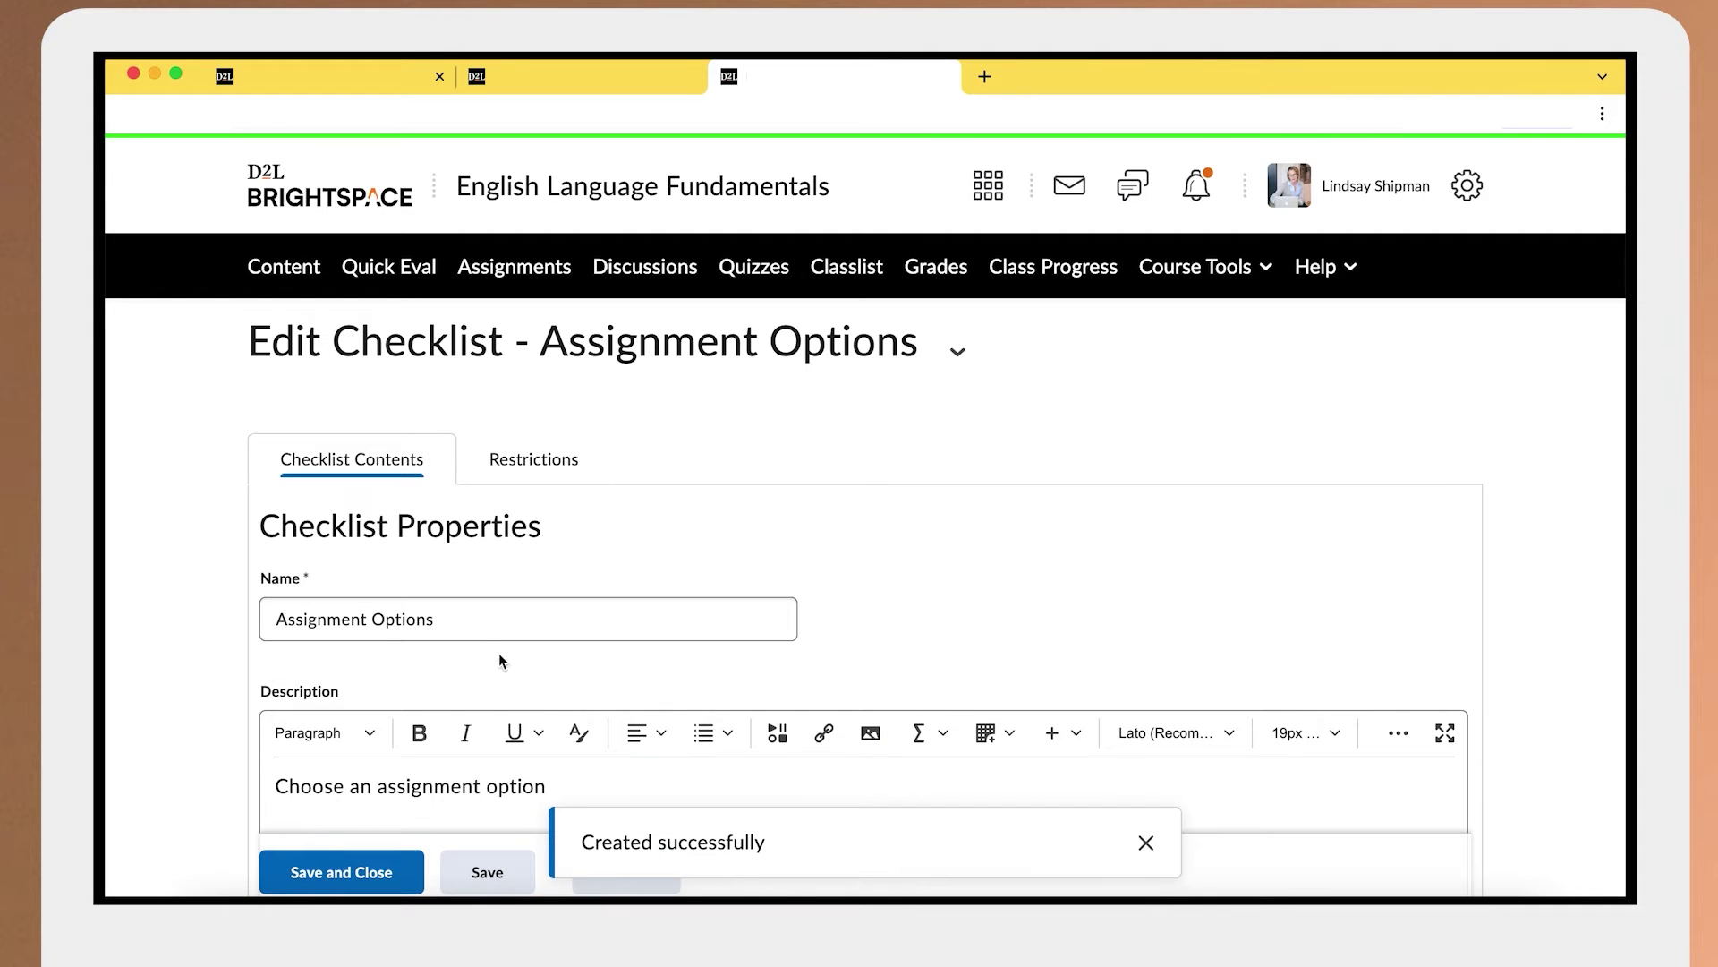
scroll(1123, 603, "down", 6)
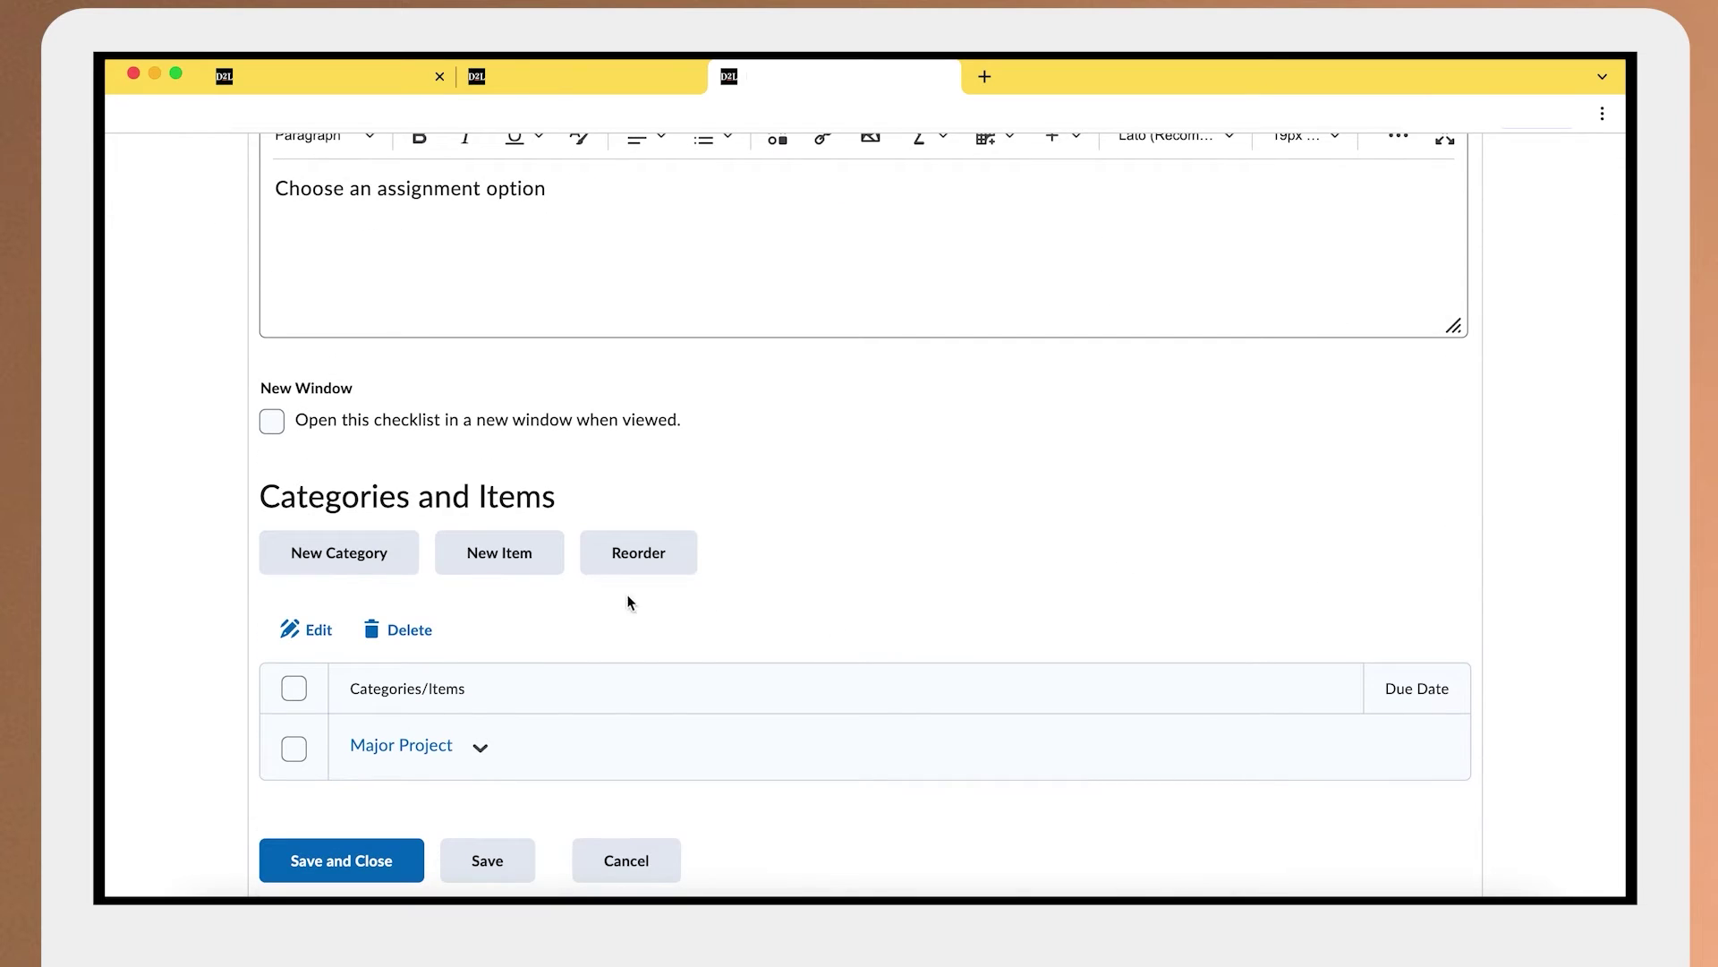
Add an 'Oral Presentation' item under Major Project using Save and New
left_click(544, 574)
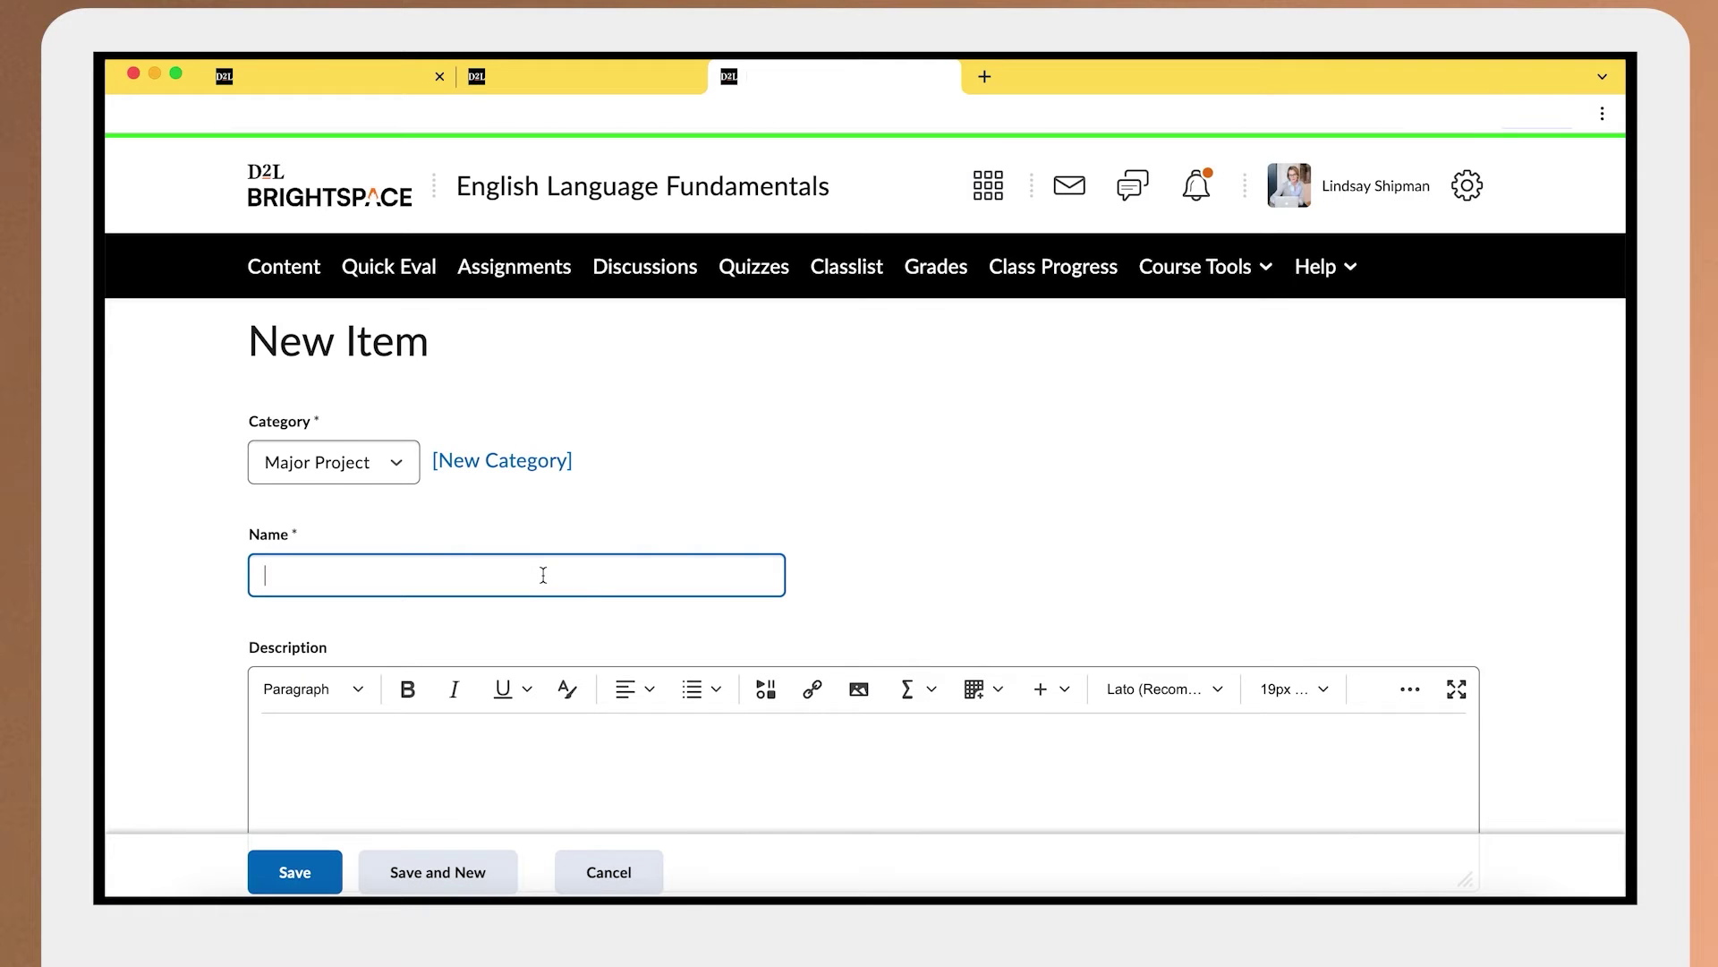
scroll(737, 576, "down", 4)
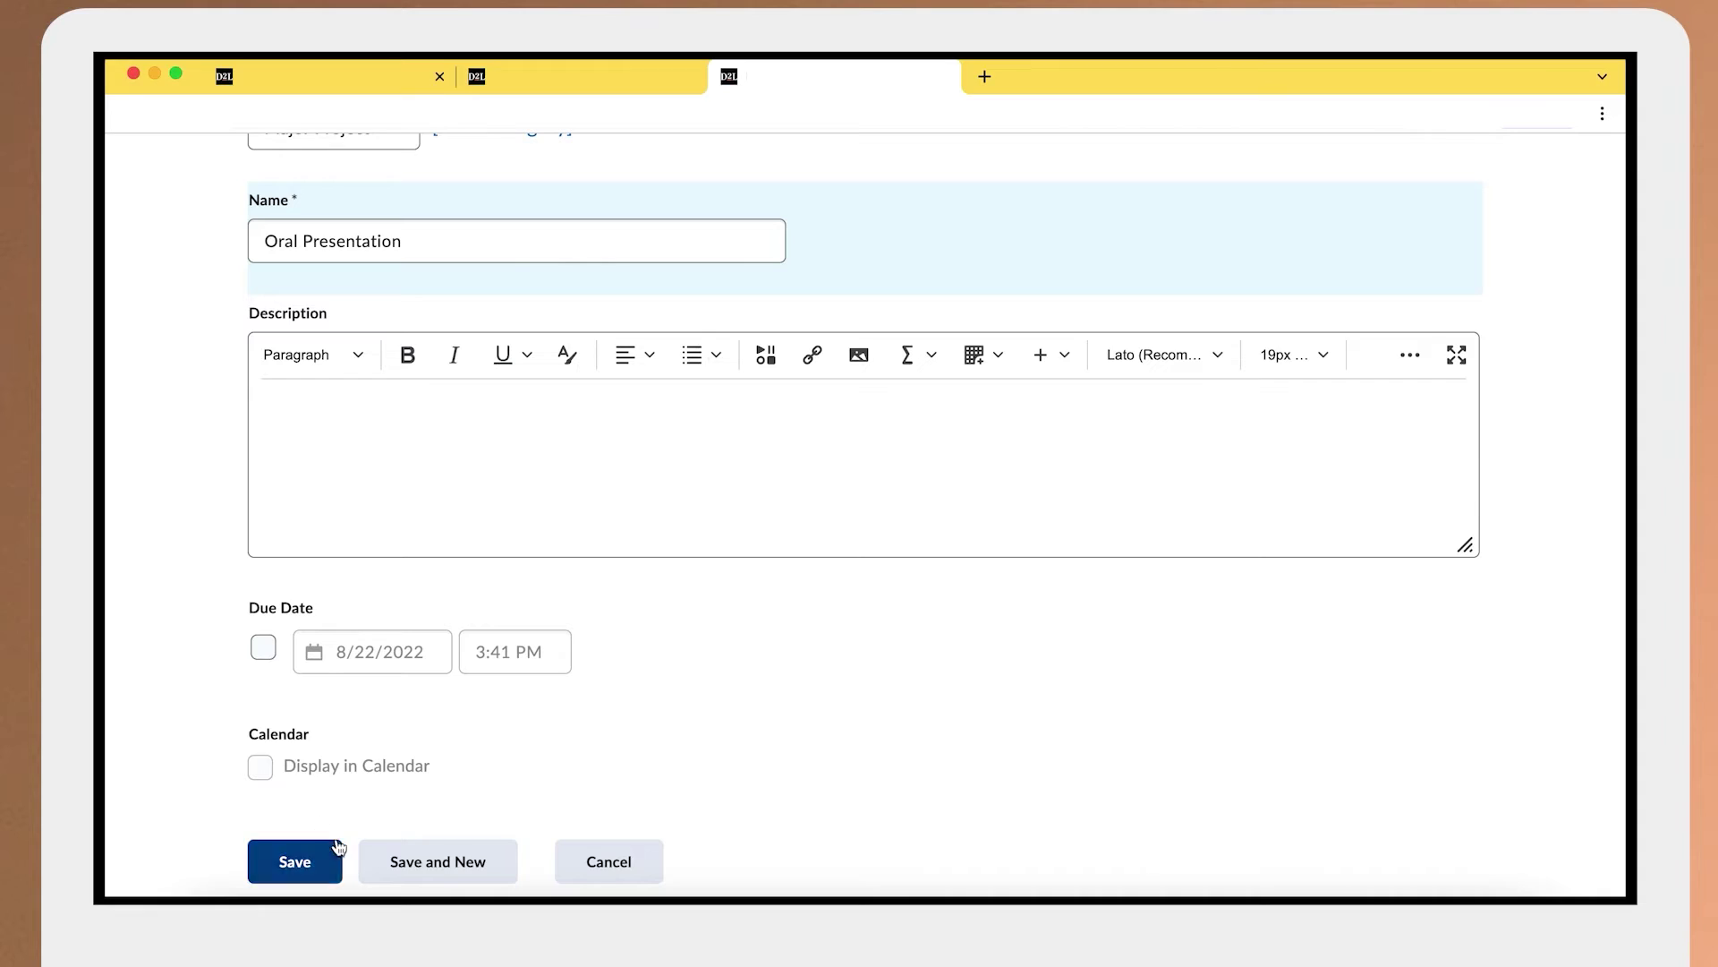
left_click(392, 857)
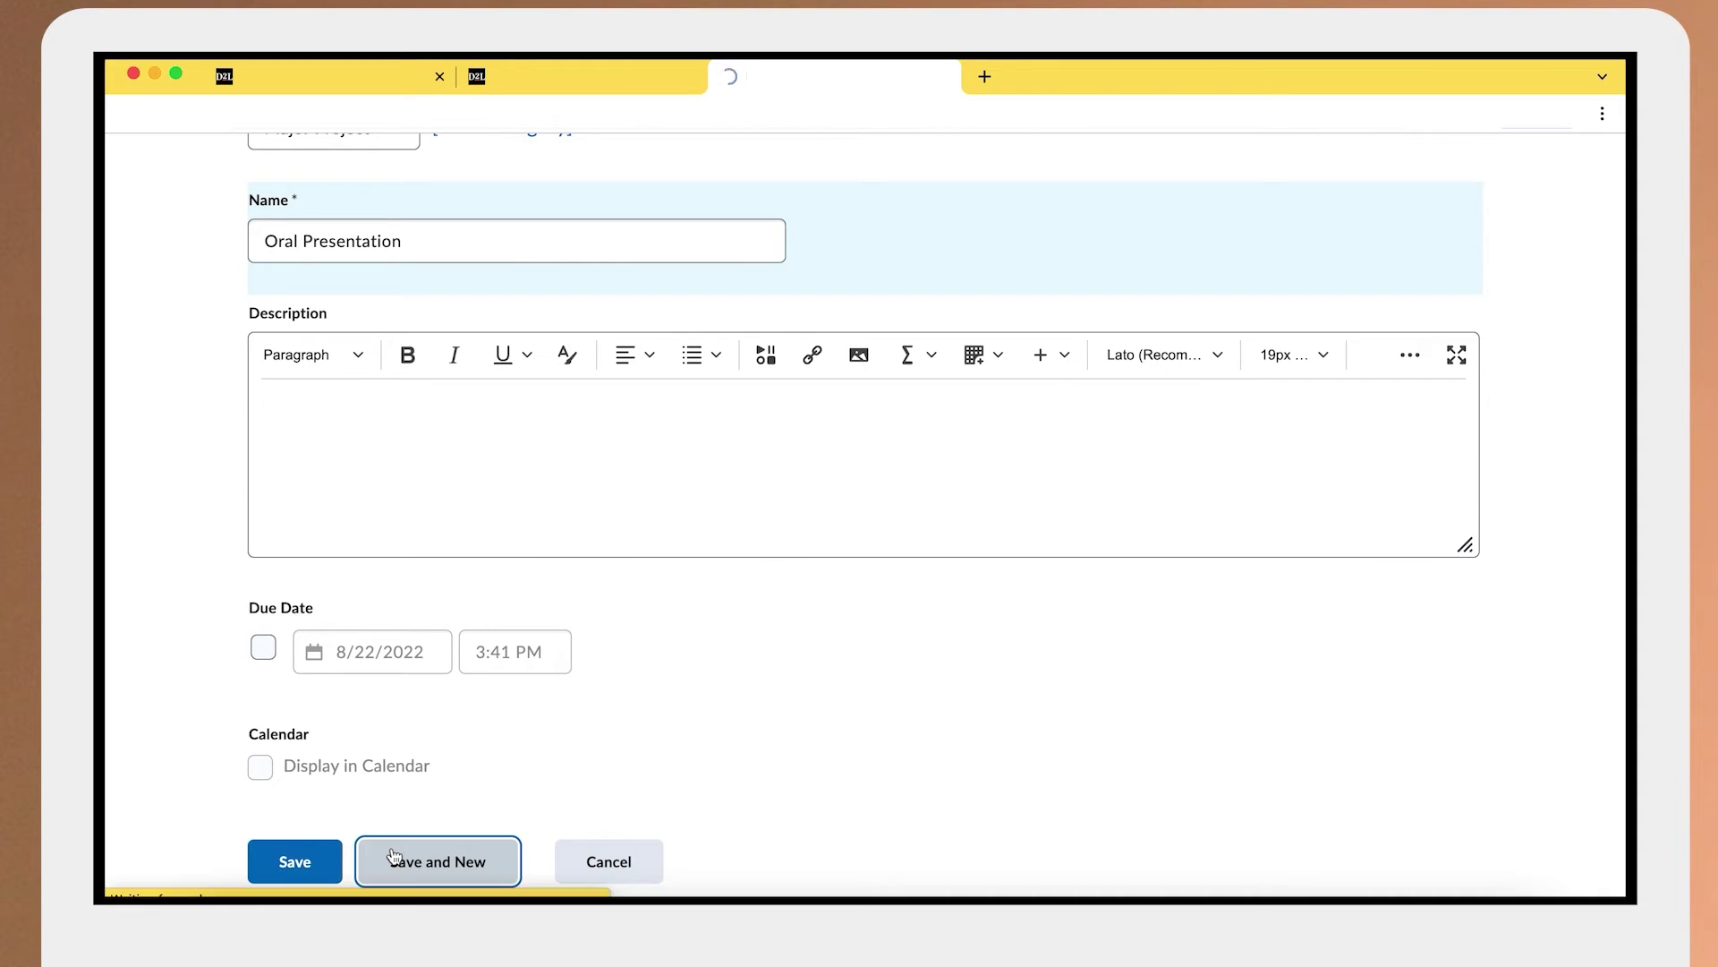
Add an 'Essay' item under Major Project, then save the checklist and leave the editor
left_click(428, 563)
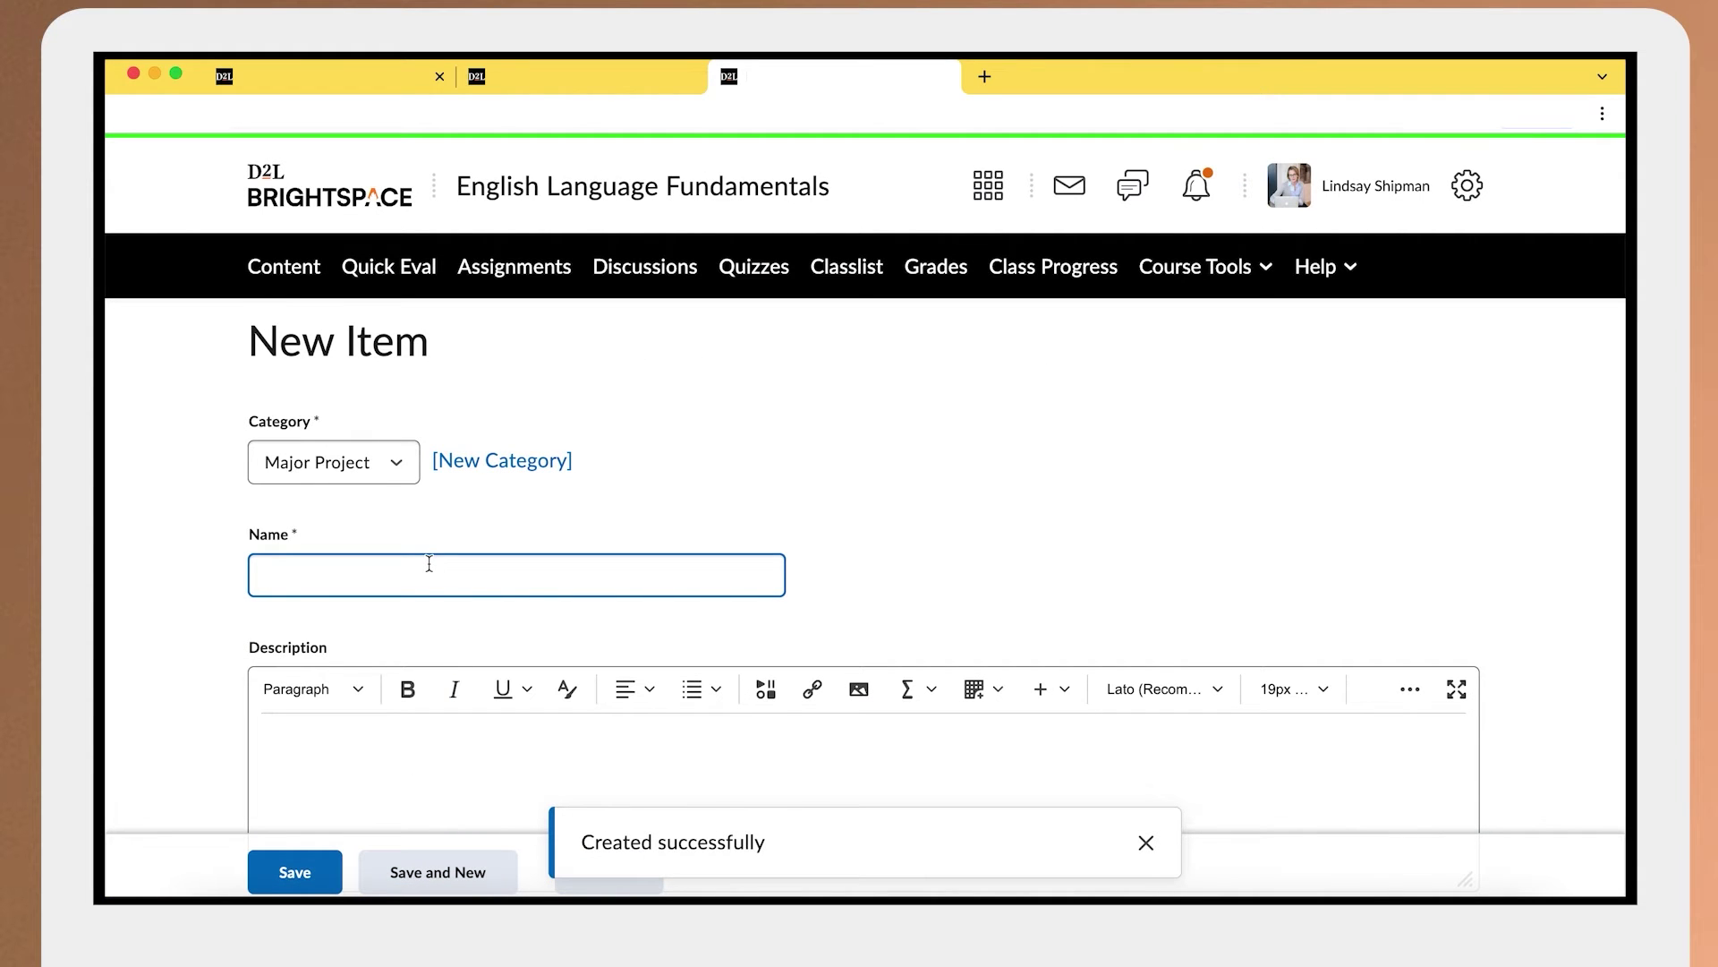
type("Essay")
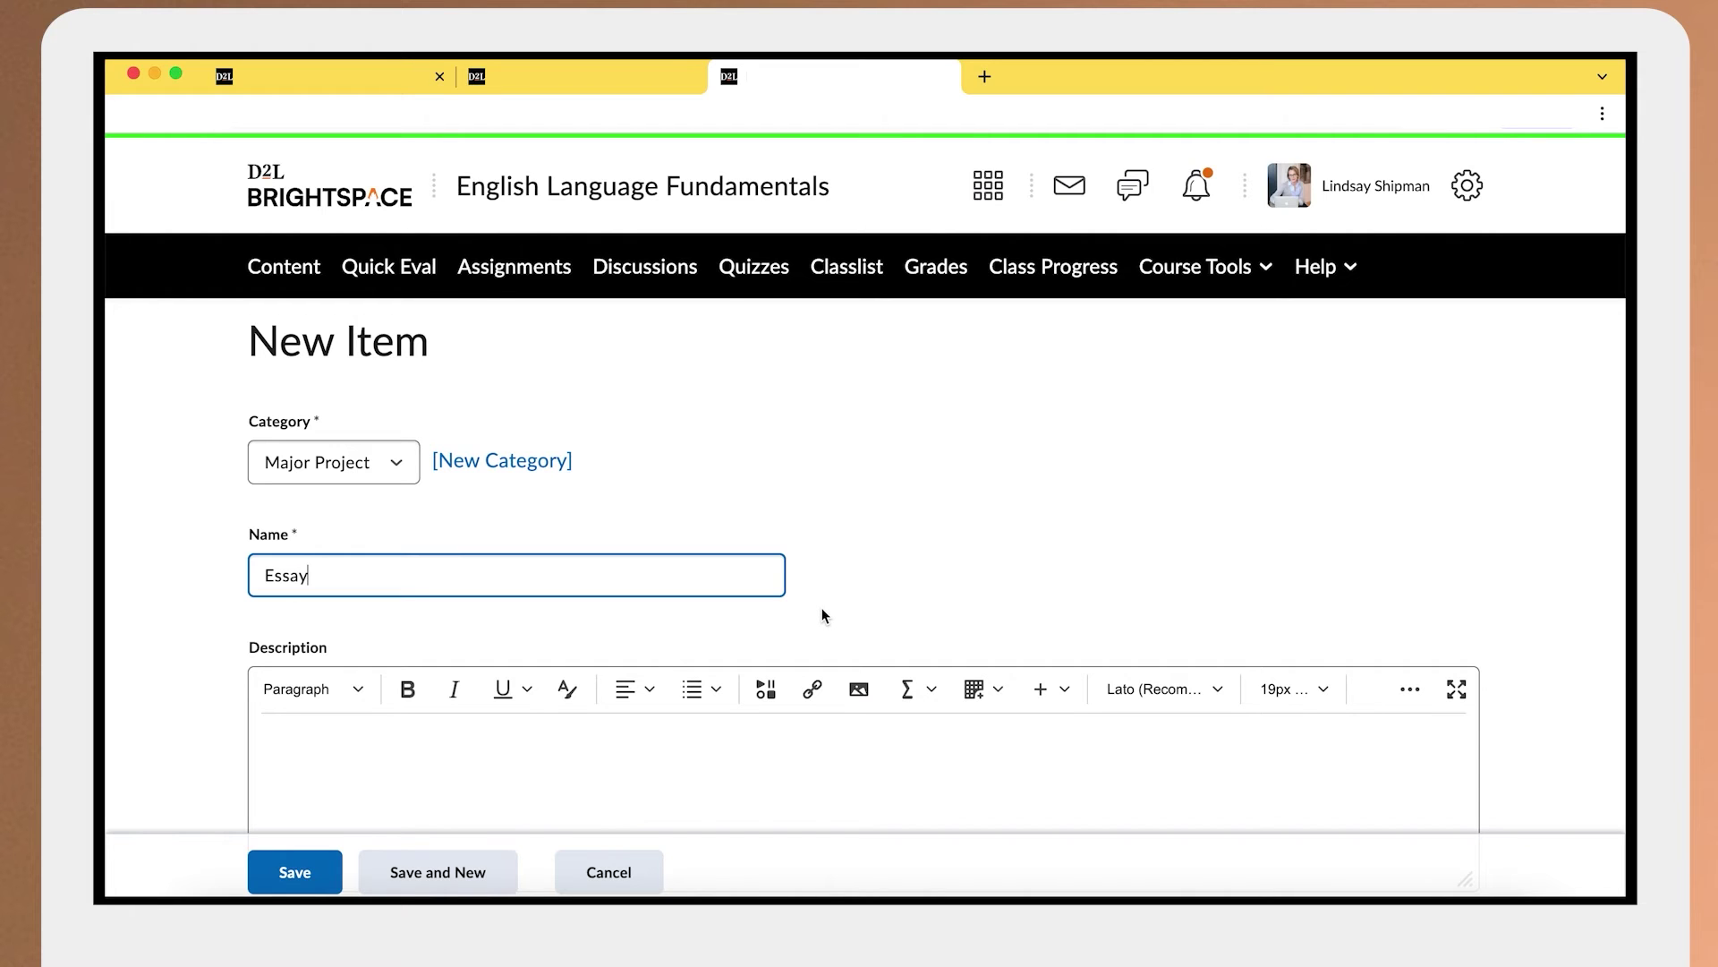
scroll(822, 614, "down", 4)
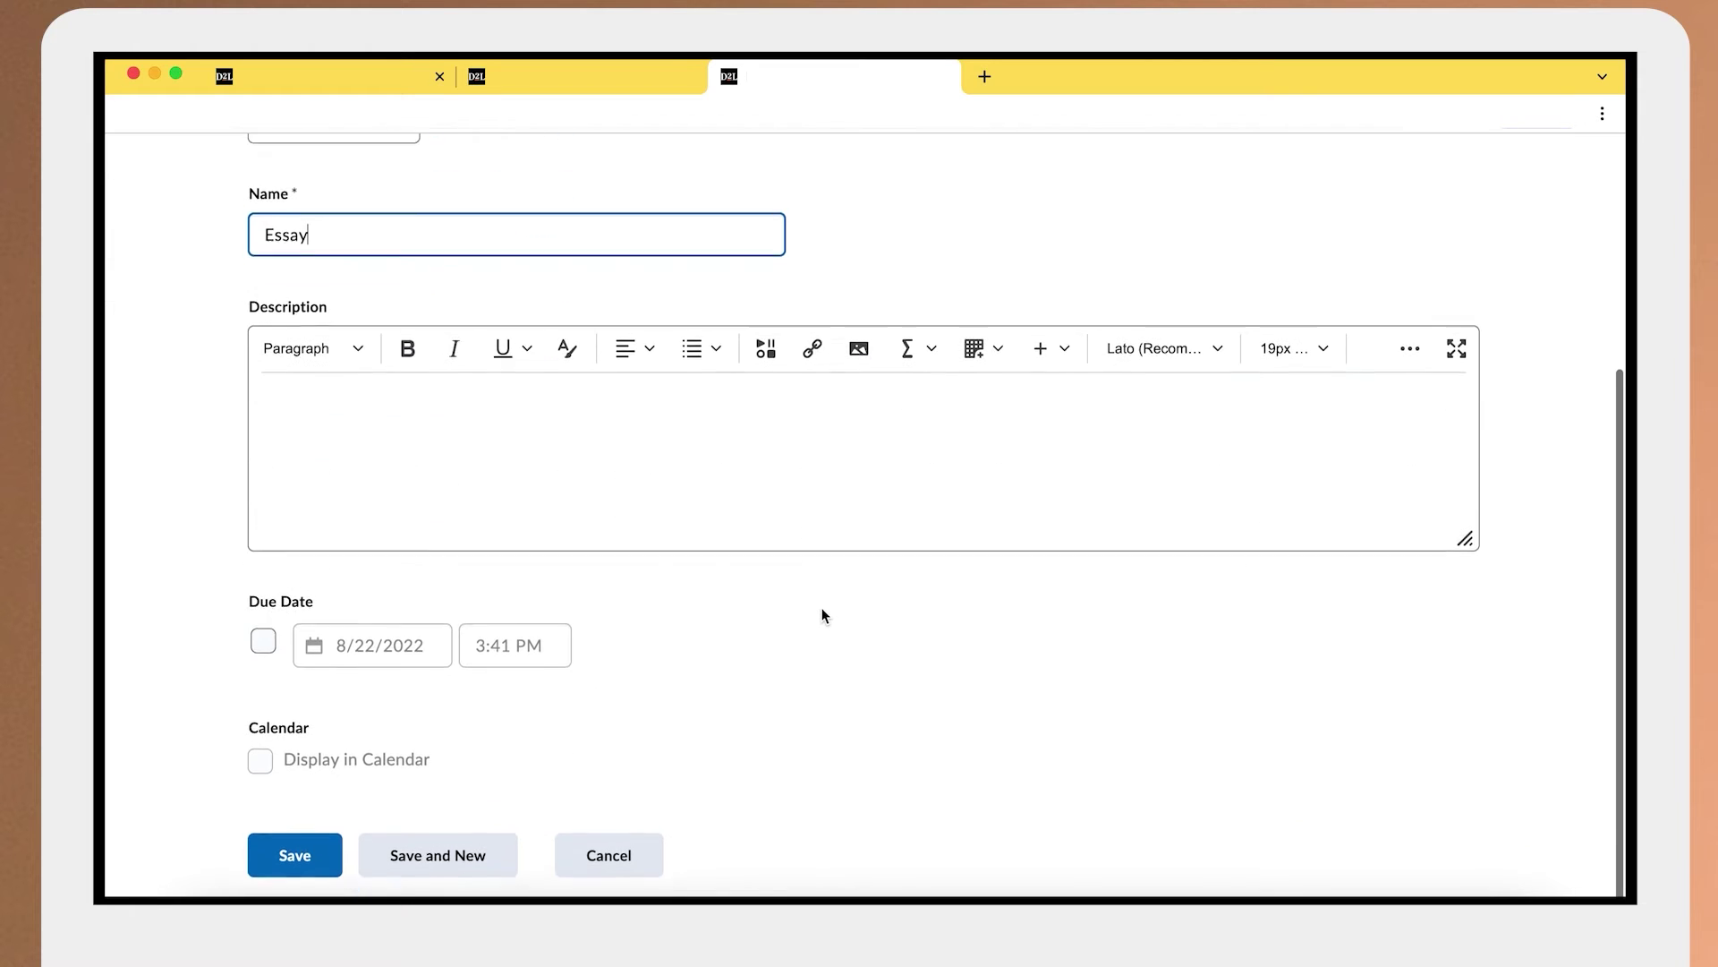
left_click(304, 862)
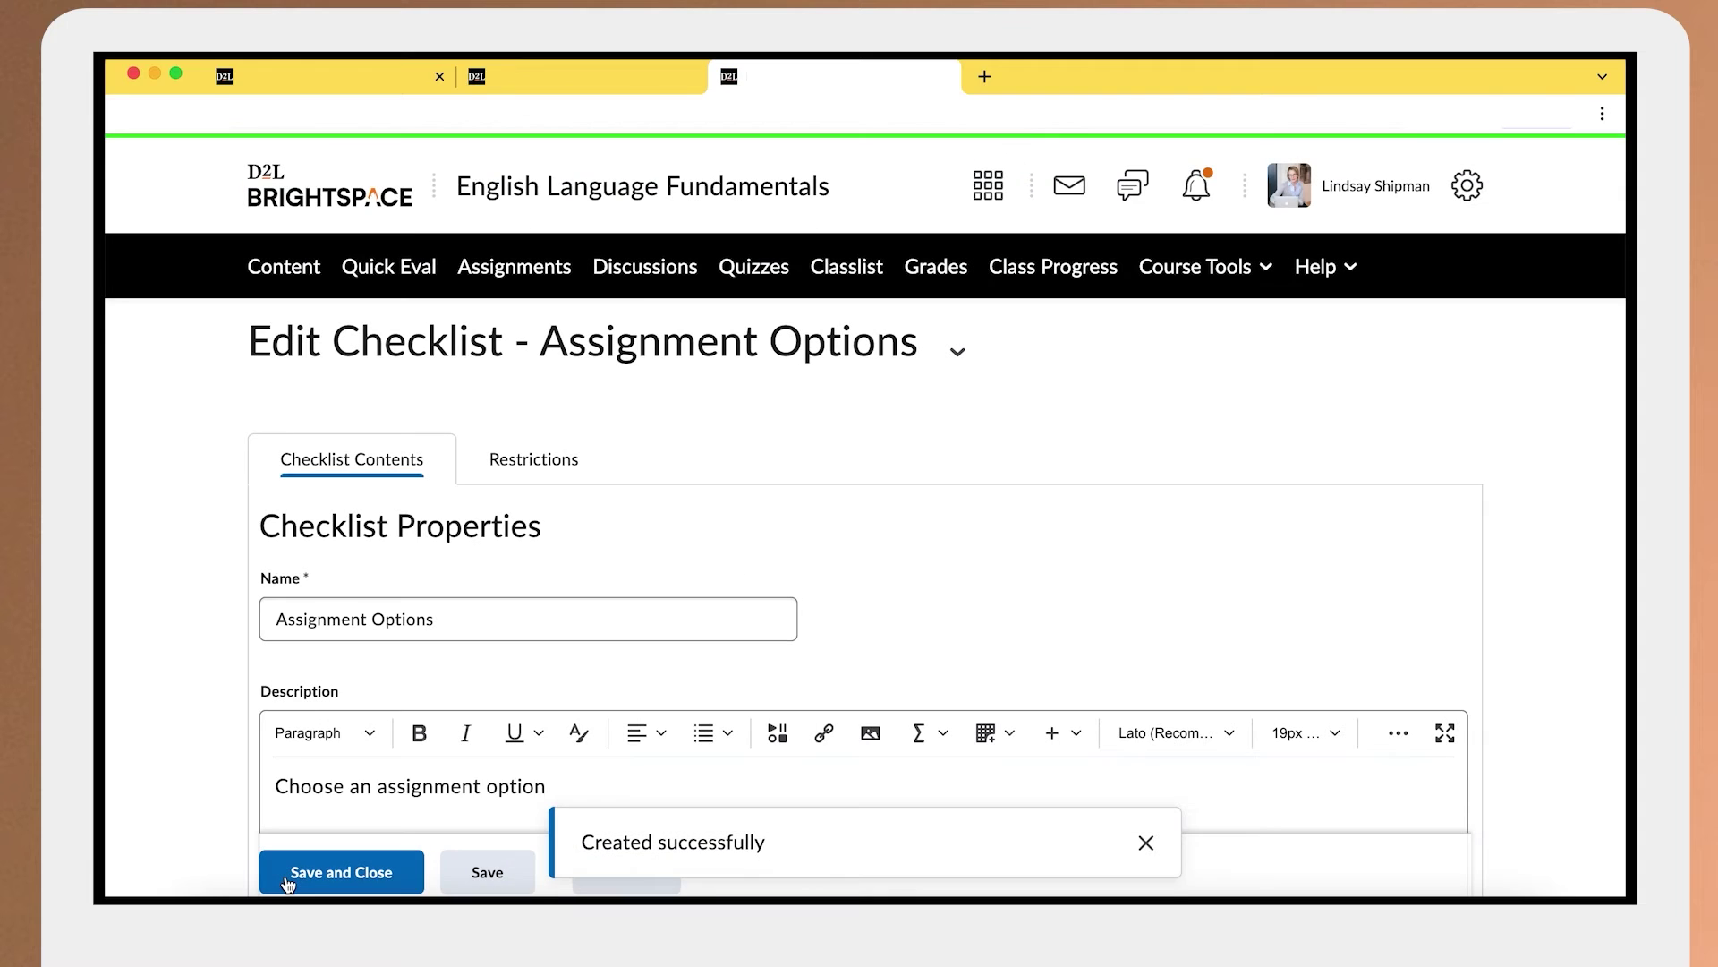
left_click(288, 881)
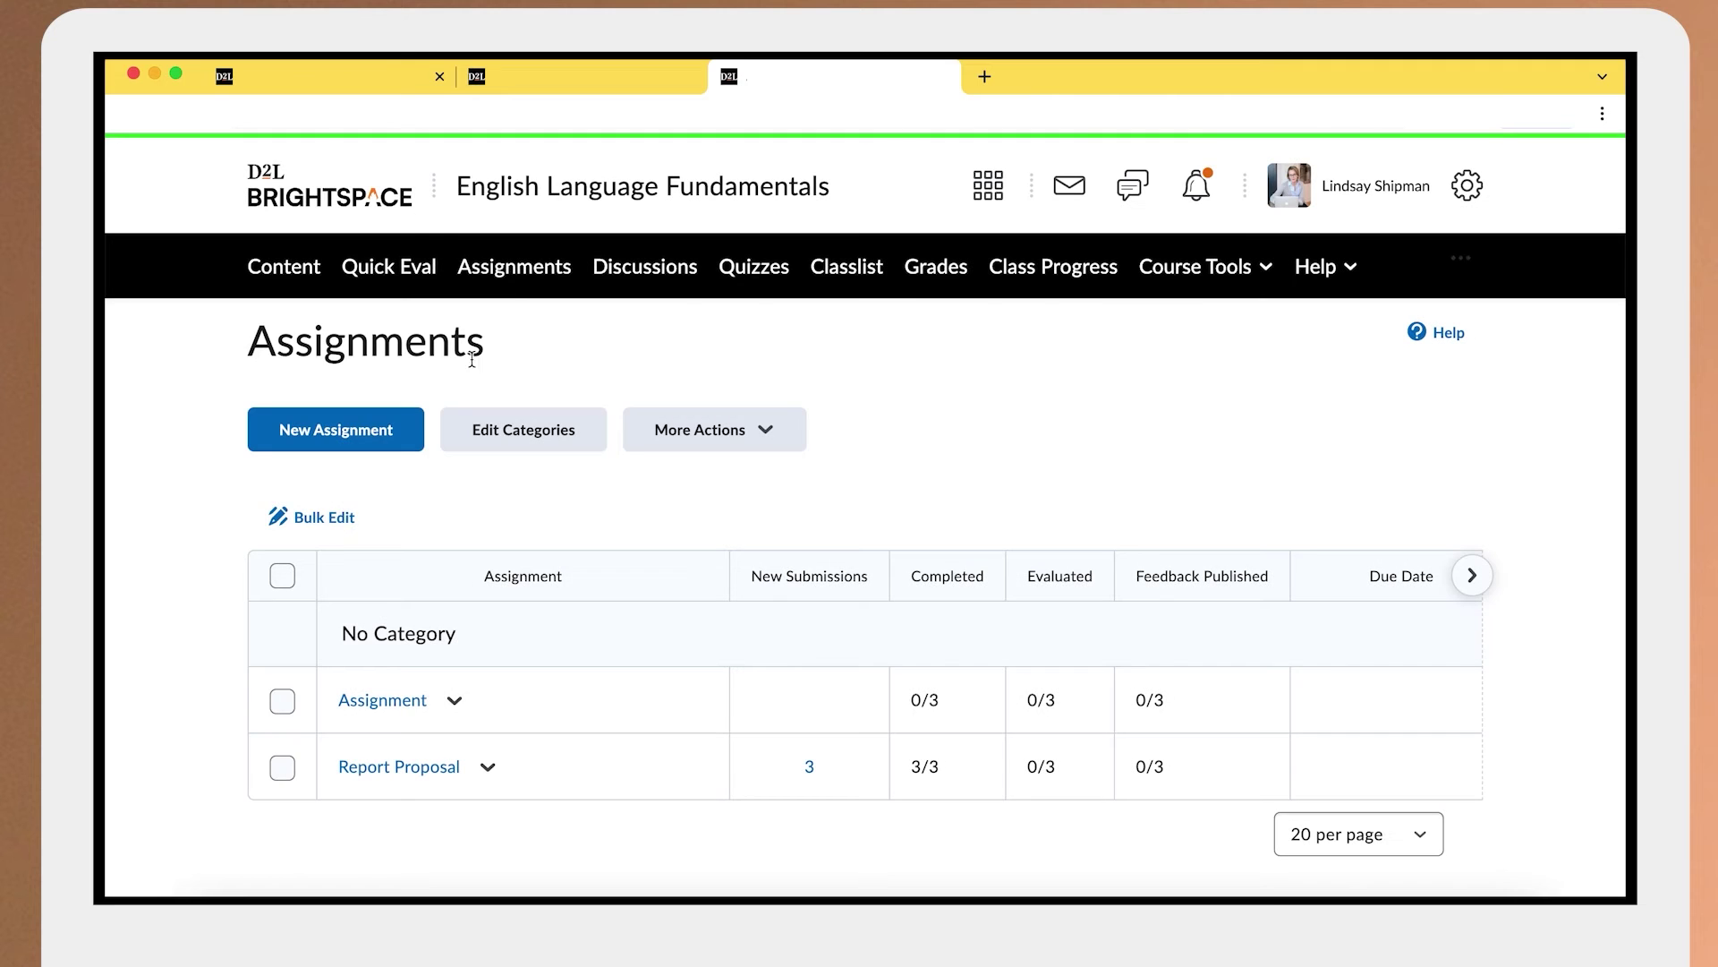
Rename the assignment to 'Oral Assignment' and expand its Availability Dates & Conditions settings
left_click(456, 707)
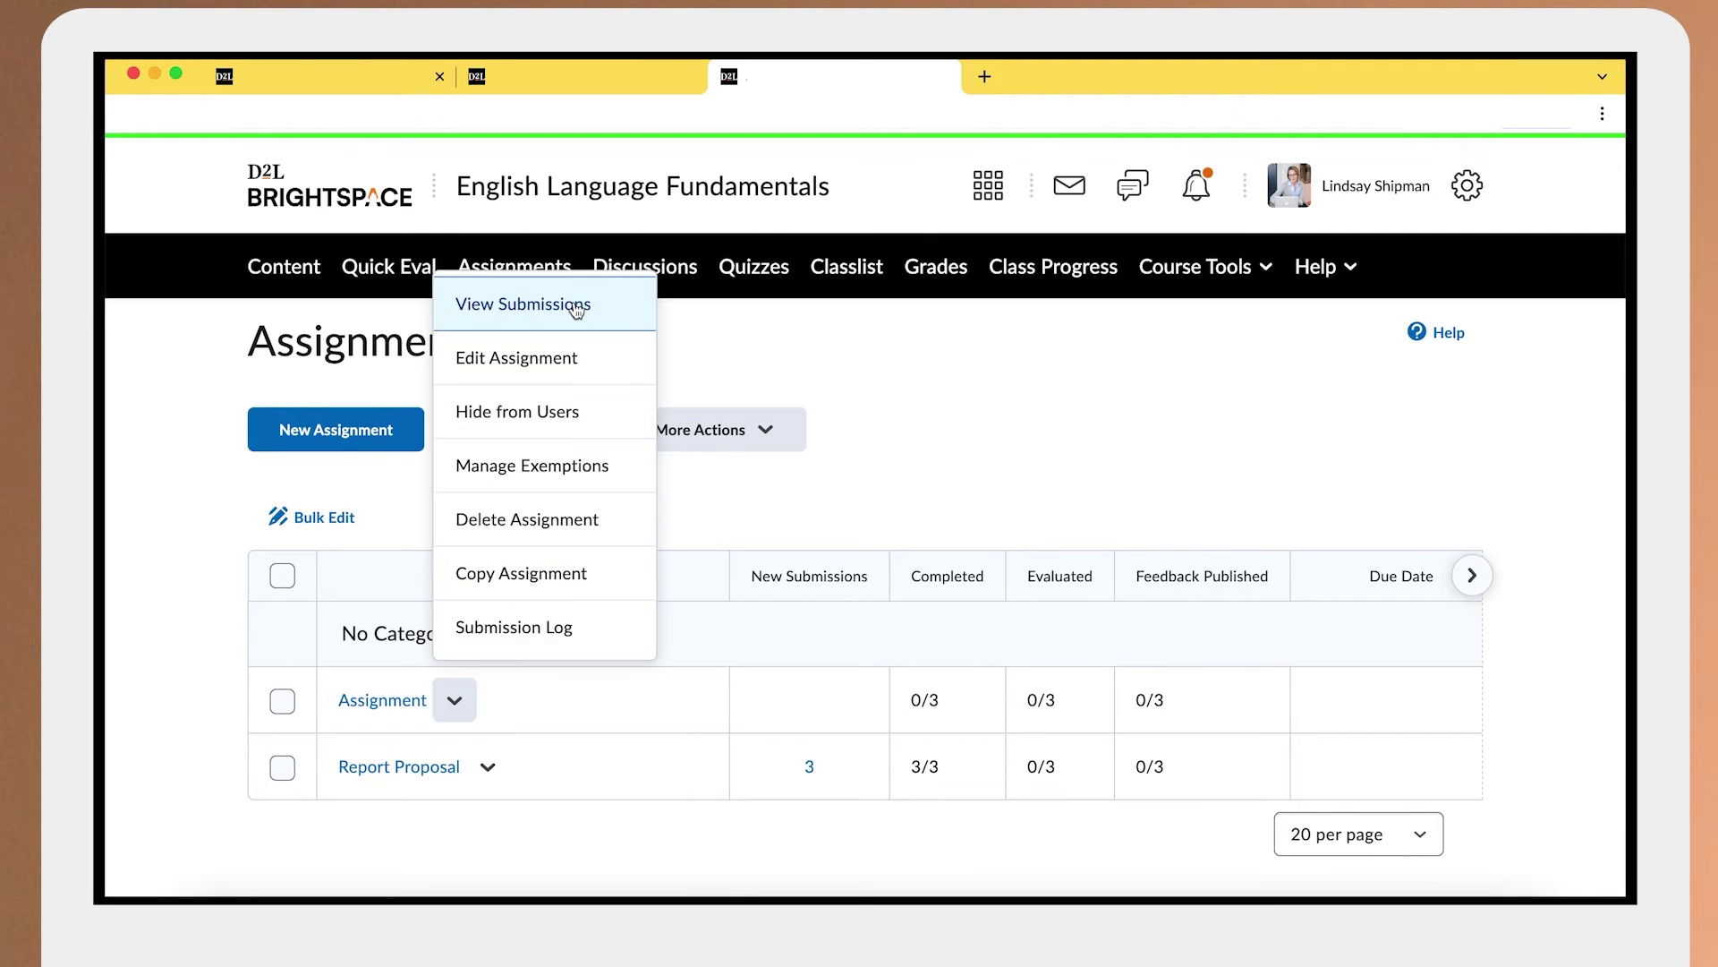
left_click(573, 359)
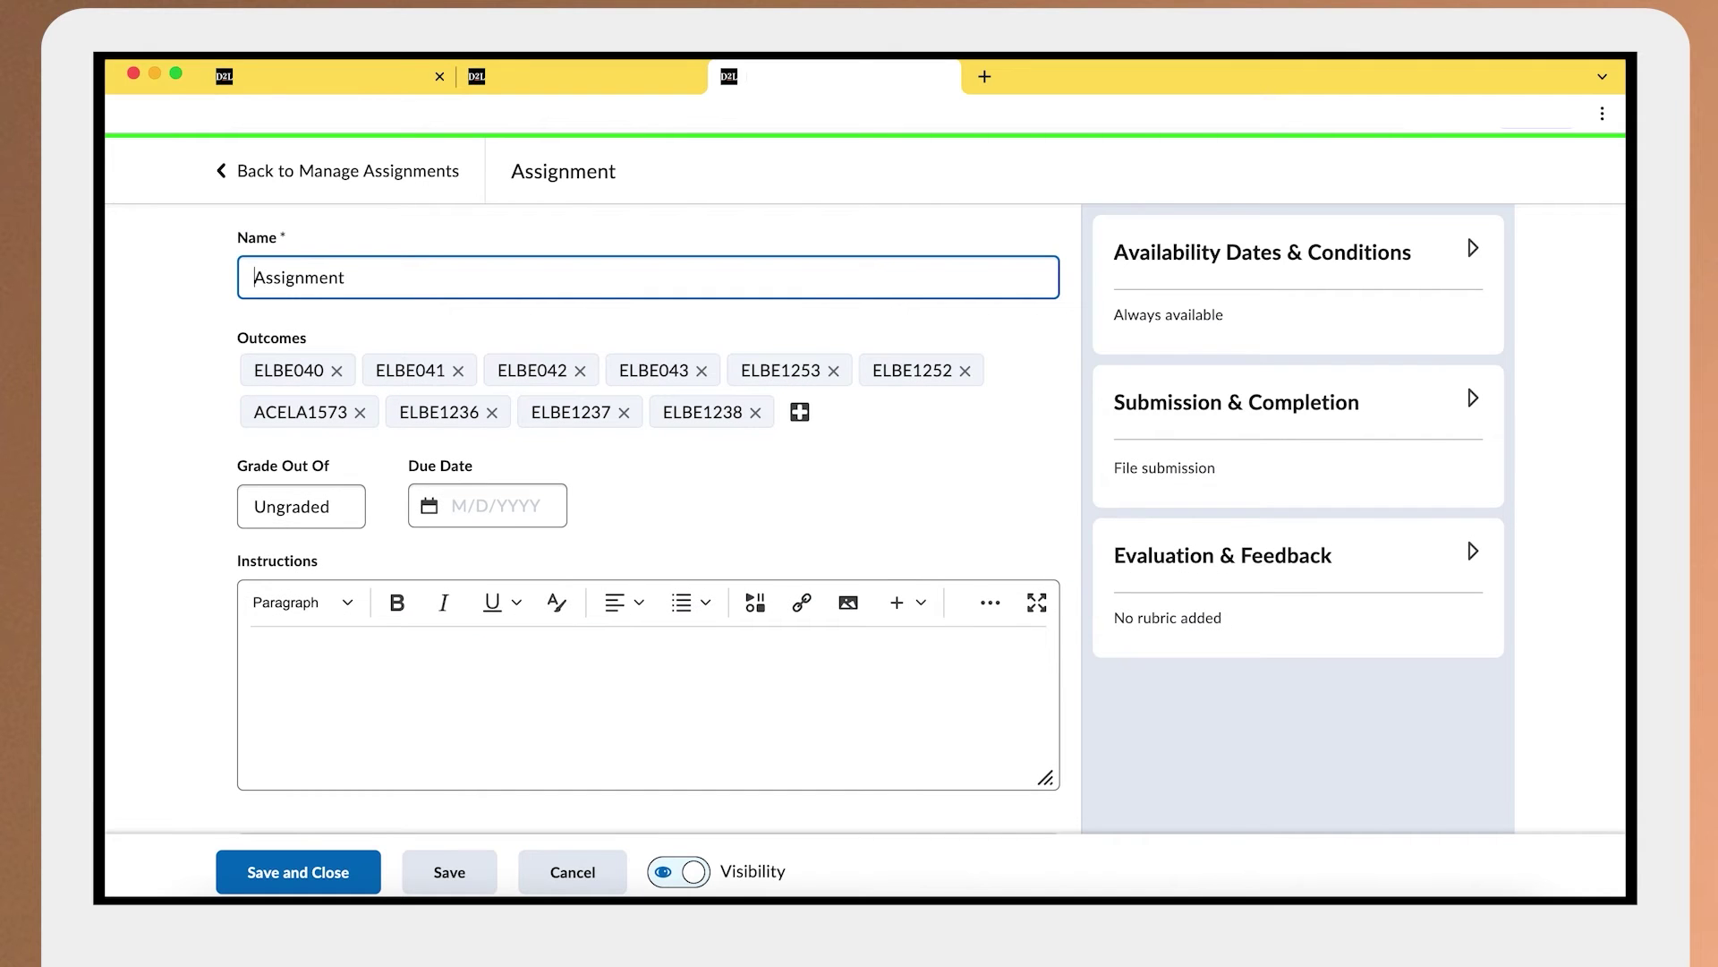
type("Oral")
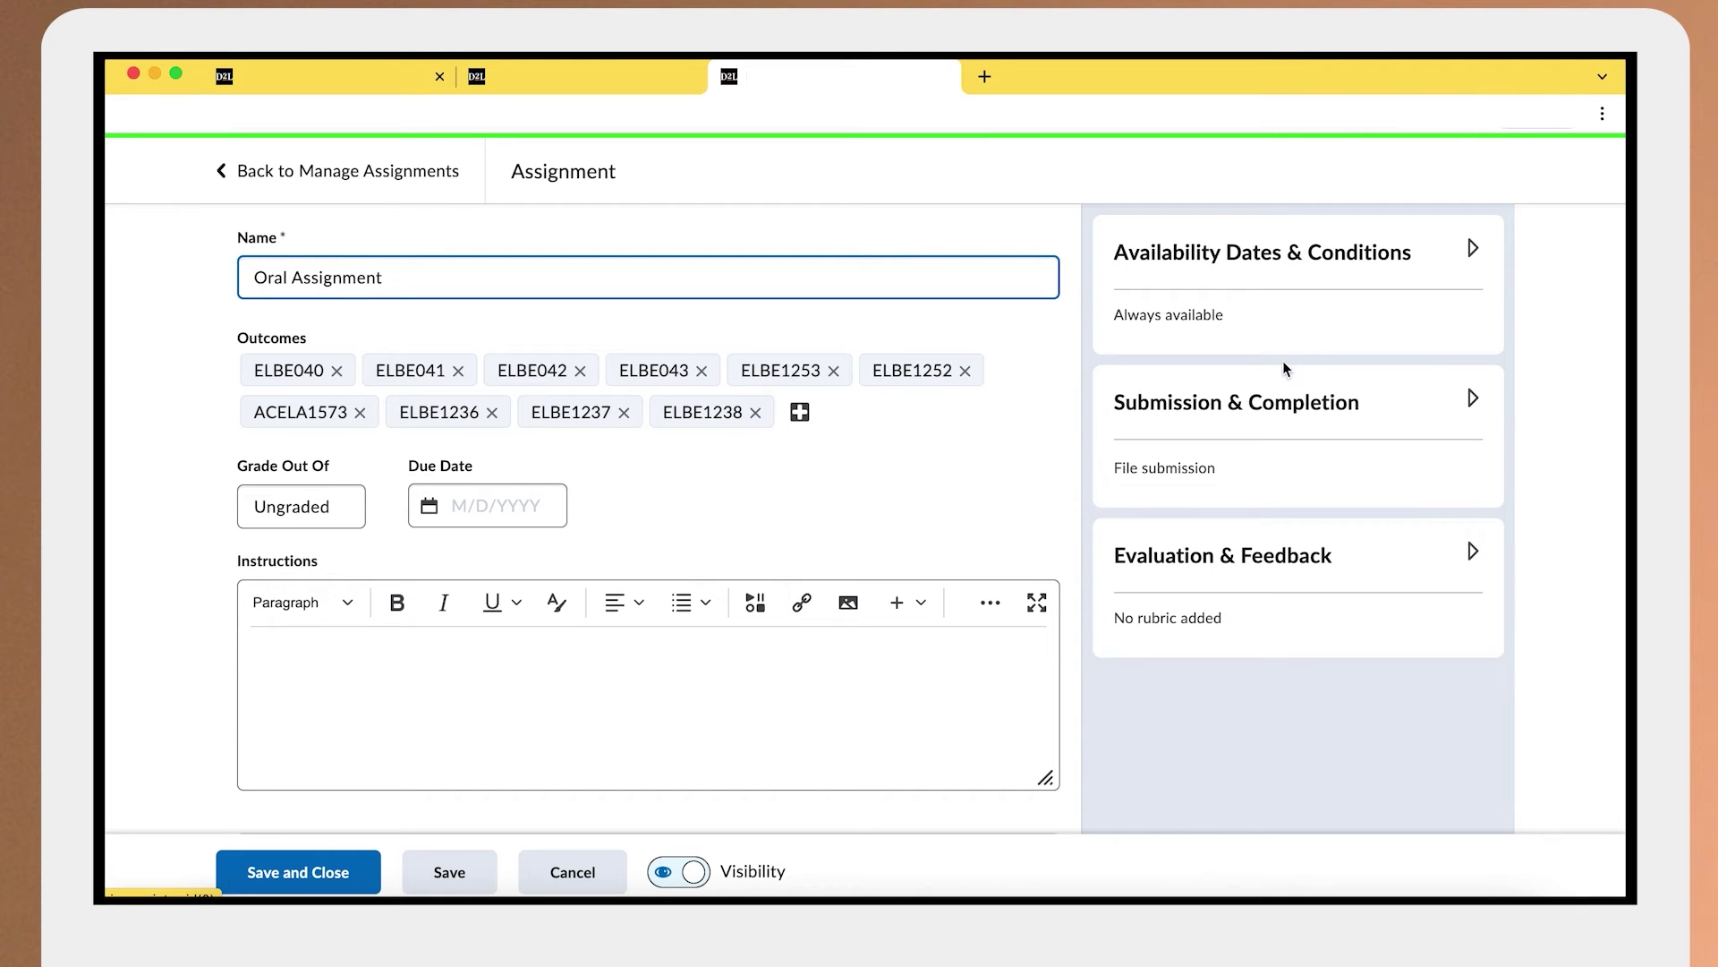
left_click(1475, 251)
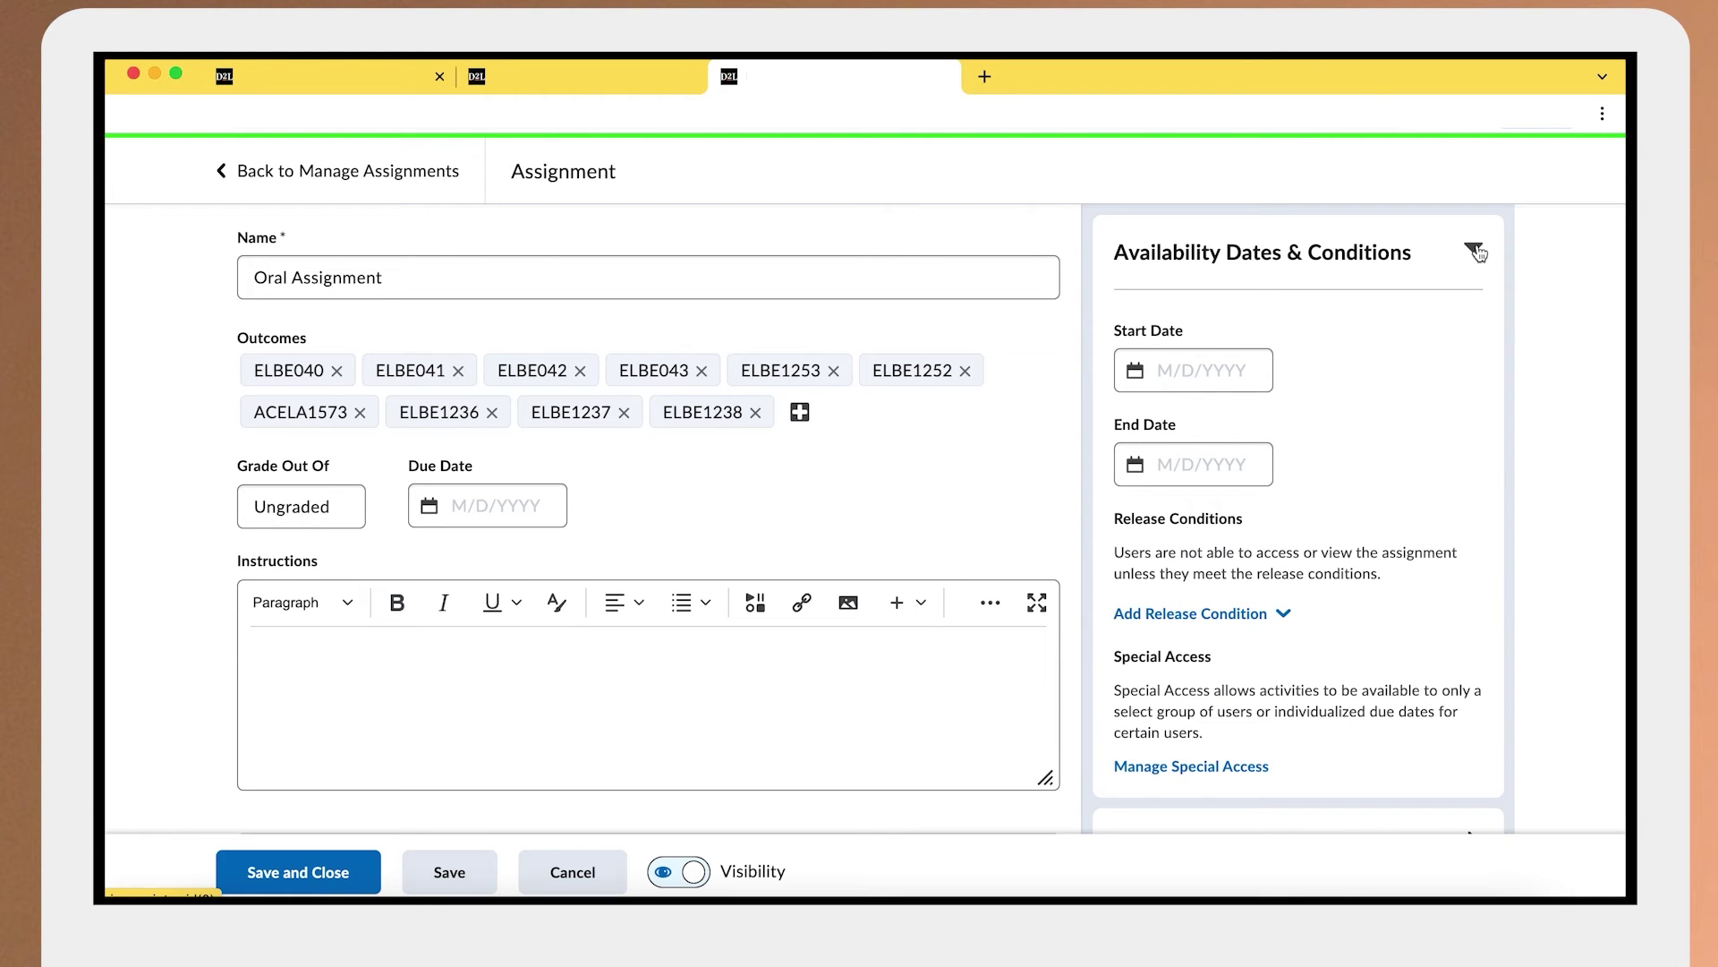
left_click(1235, 613)
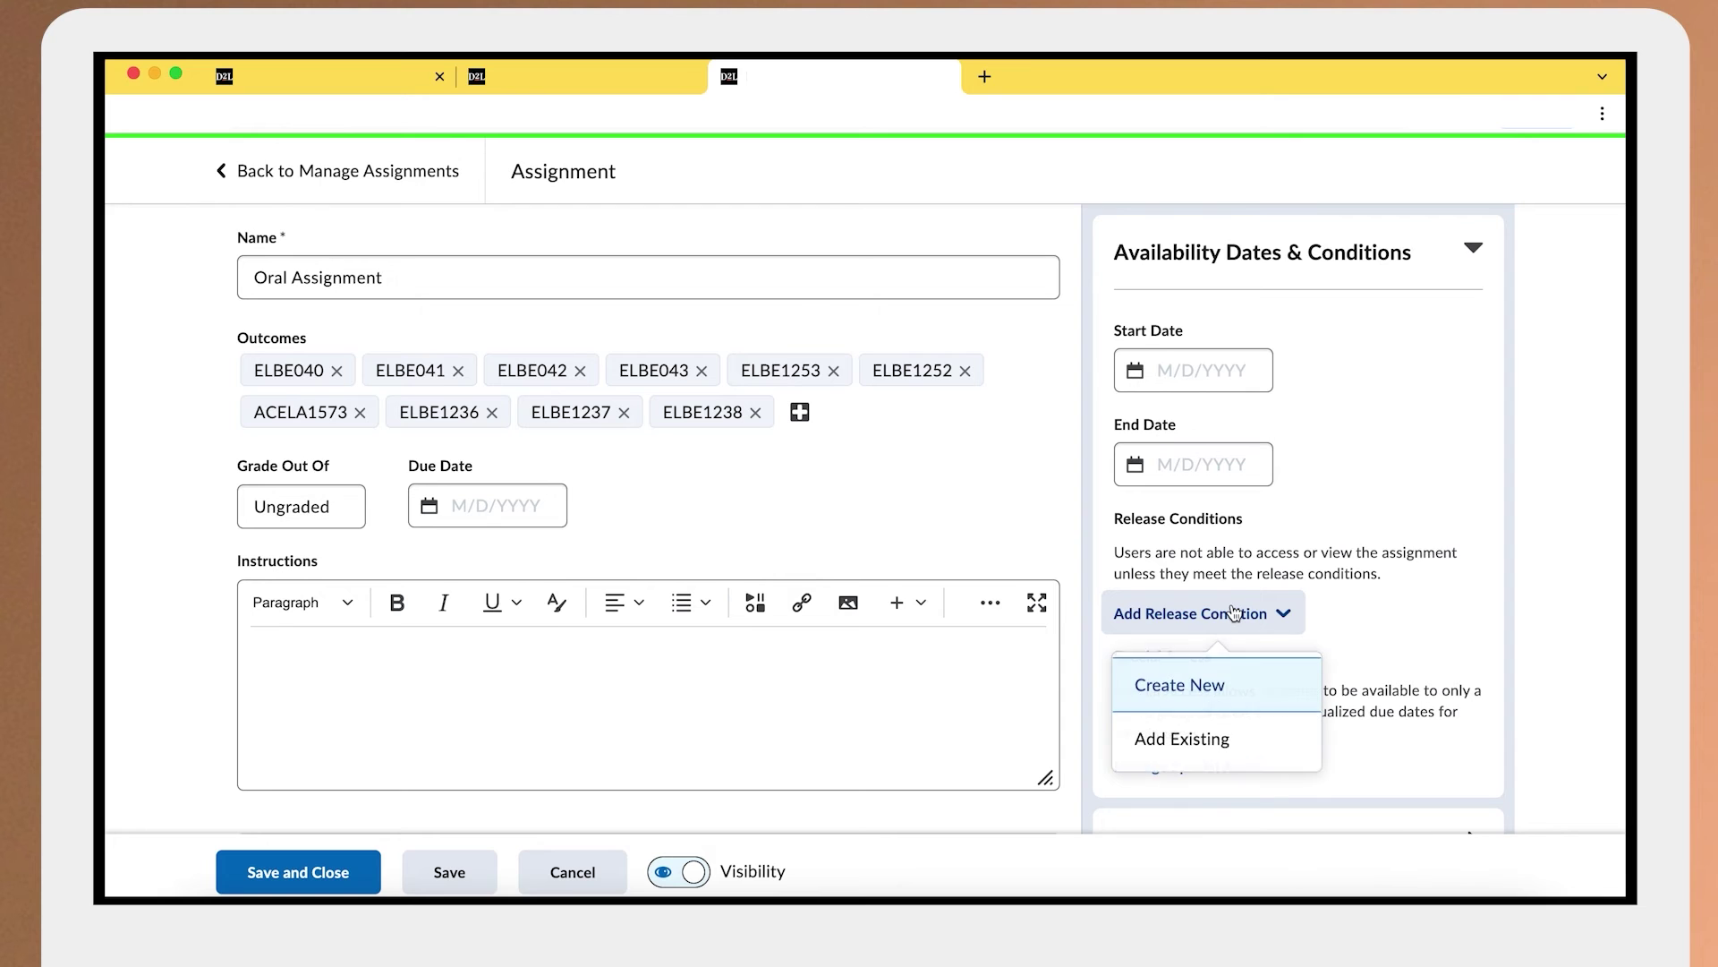
Create a release condition: Completed checklist item, Assignment Options checklist, Oral Presentation item
left_click(1235, 687)
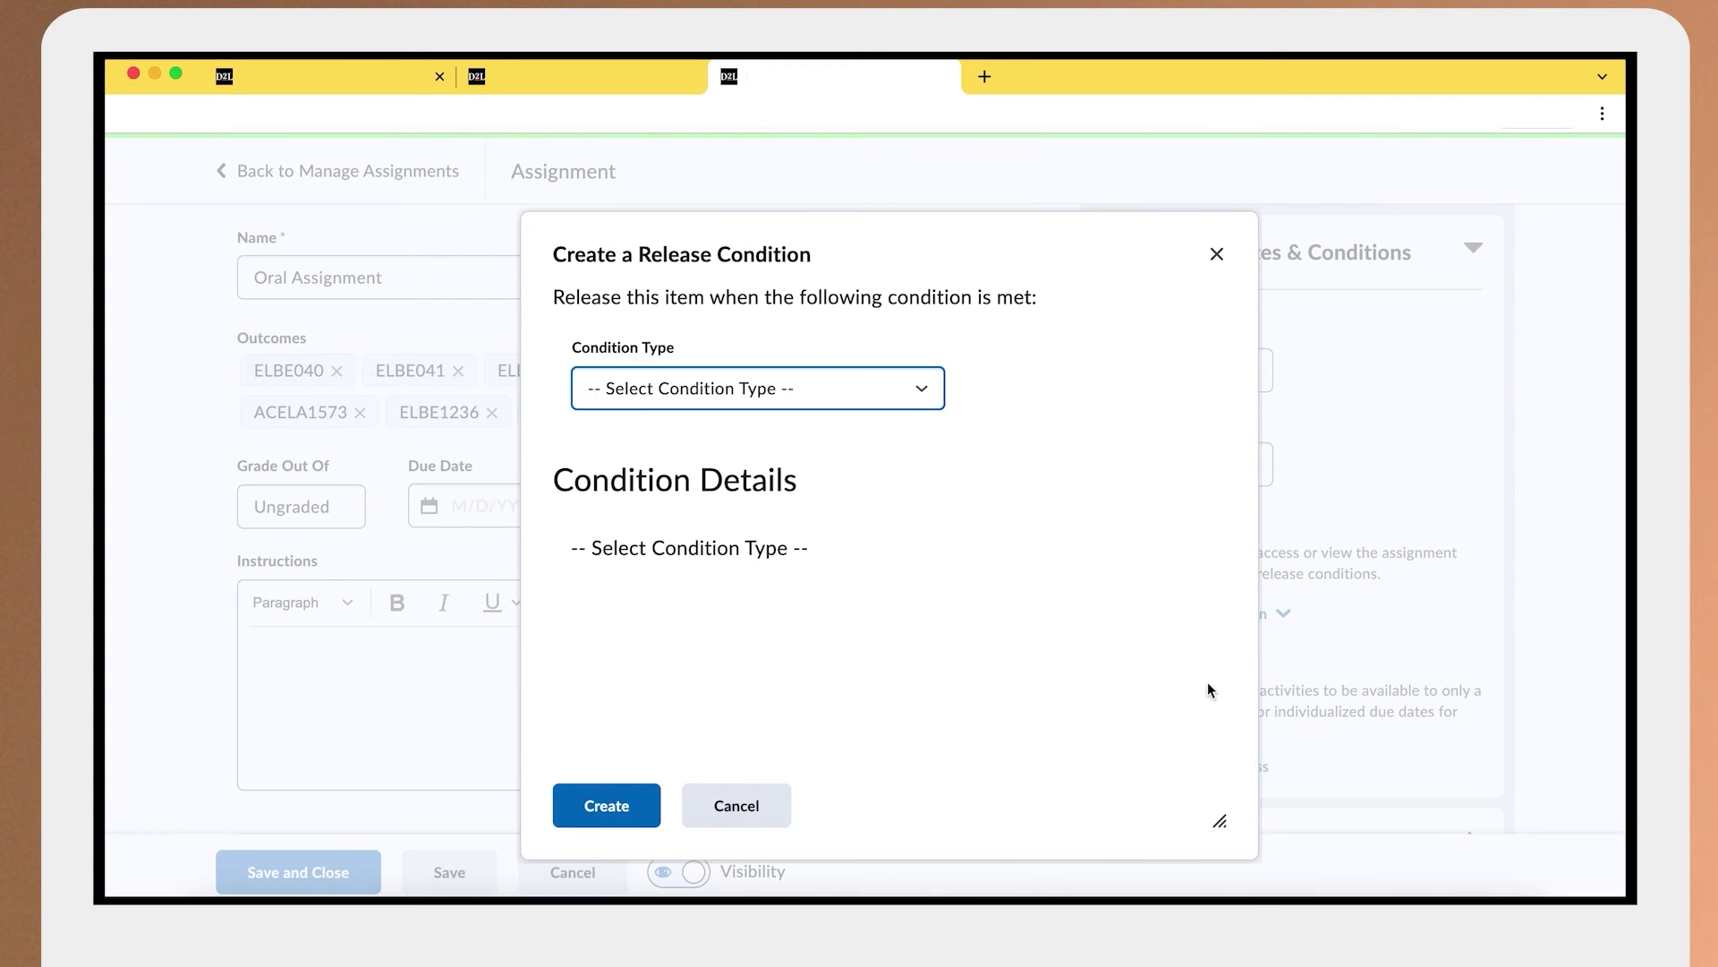
left_click(899, 391)
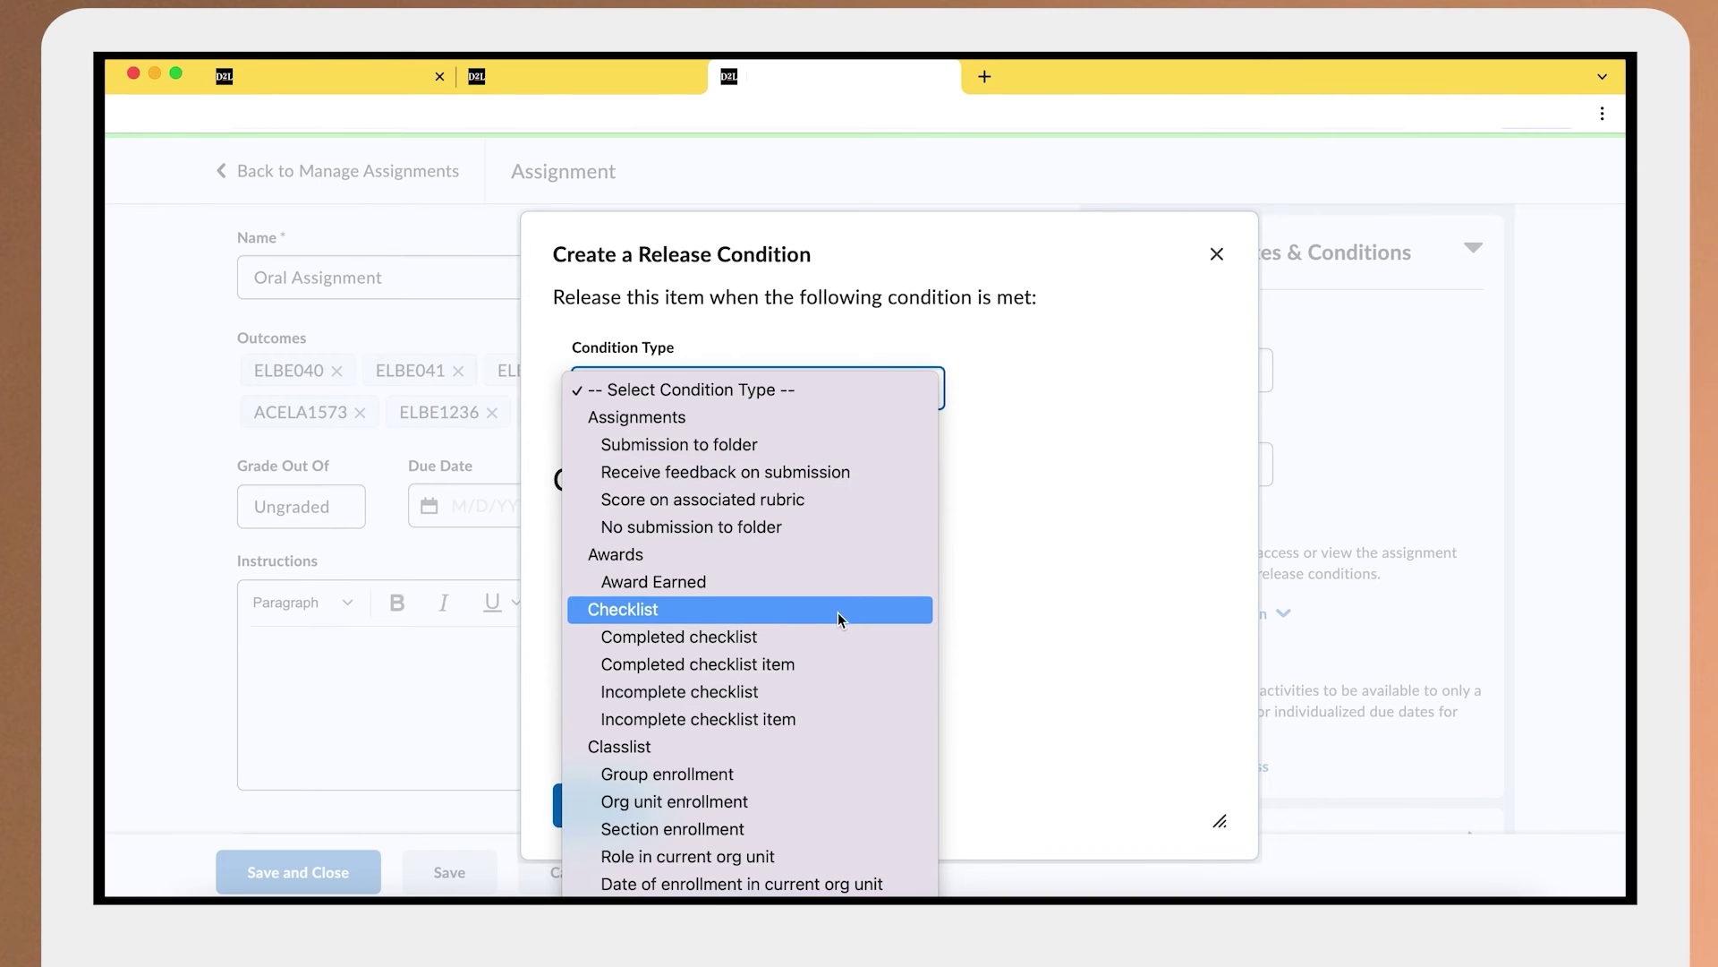
left_click(830, 662)
left_click(767, 596)
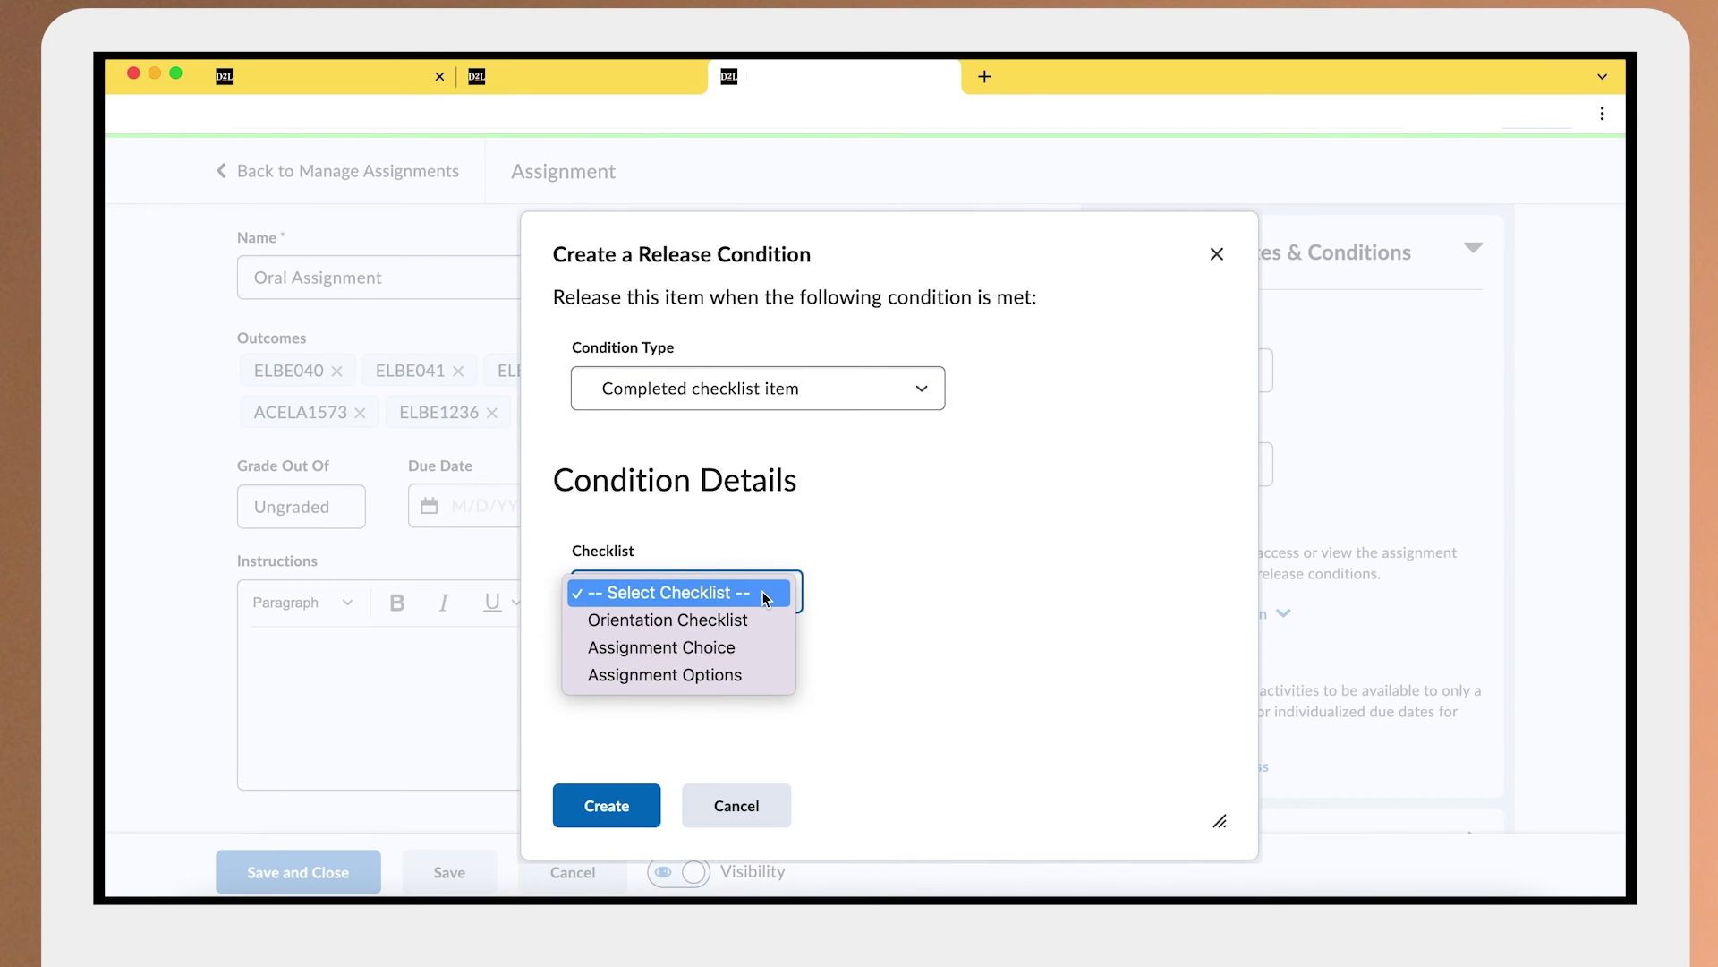
left_click(750, 649)
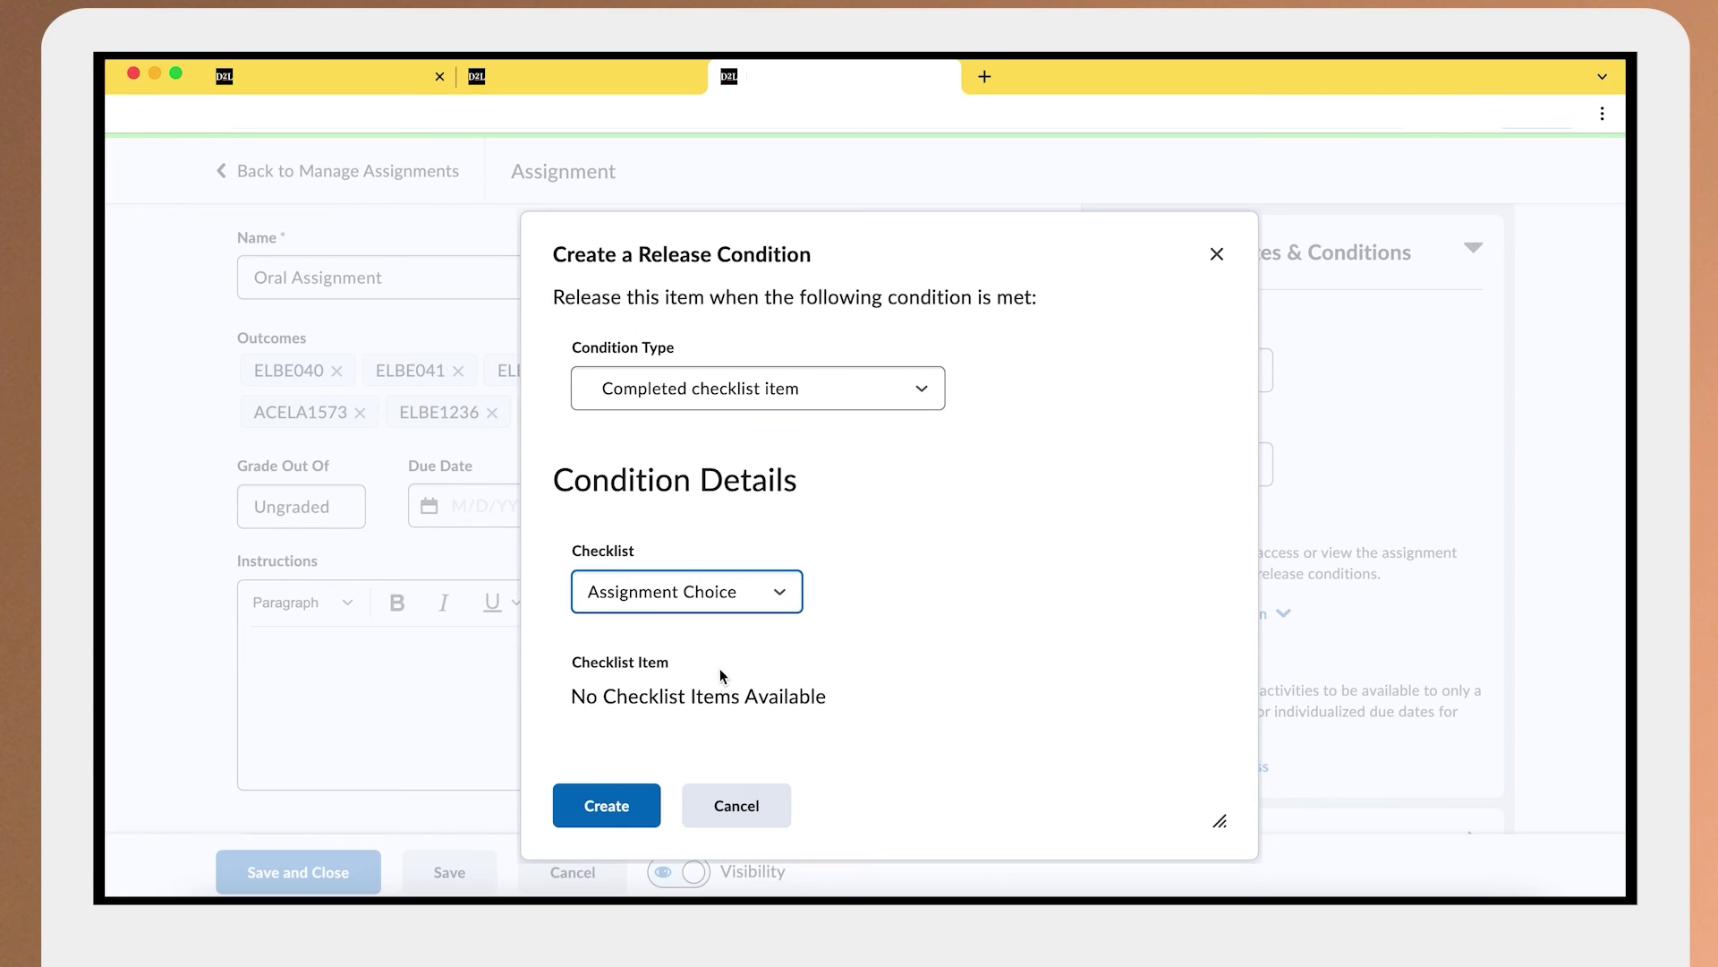
left_click(763, 590)
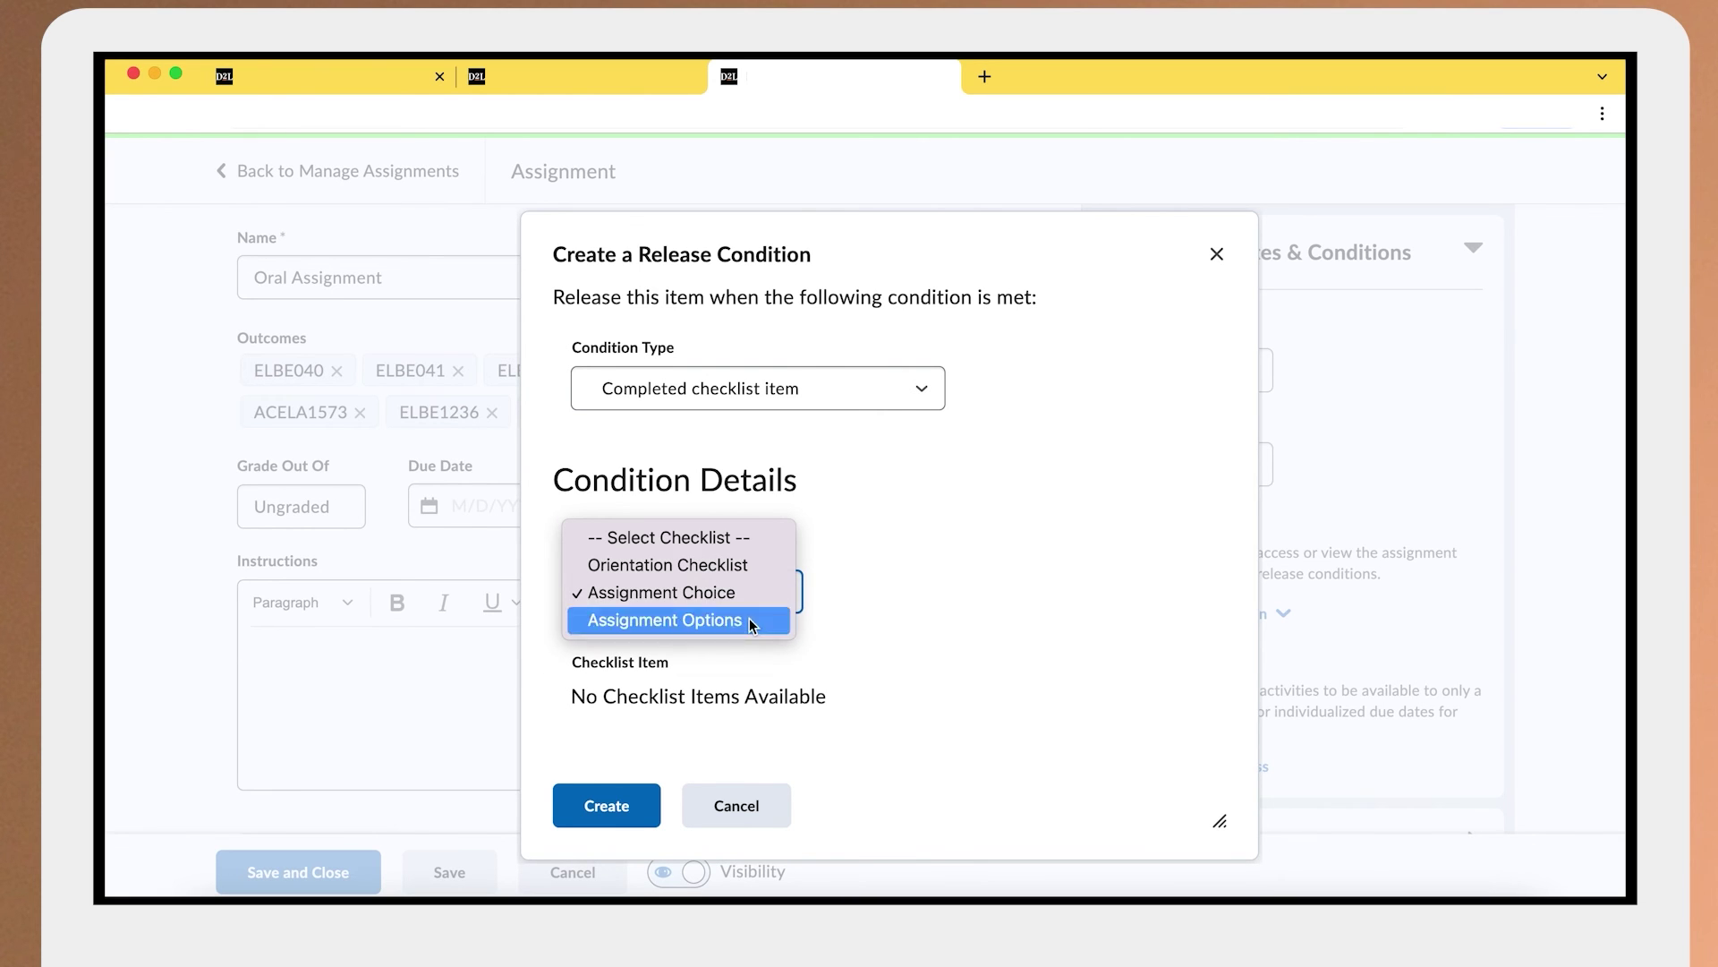
left_click(749, 624)
left_click(641, 705)
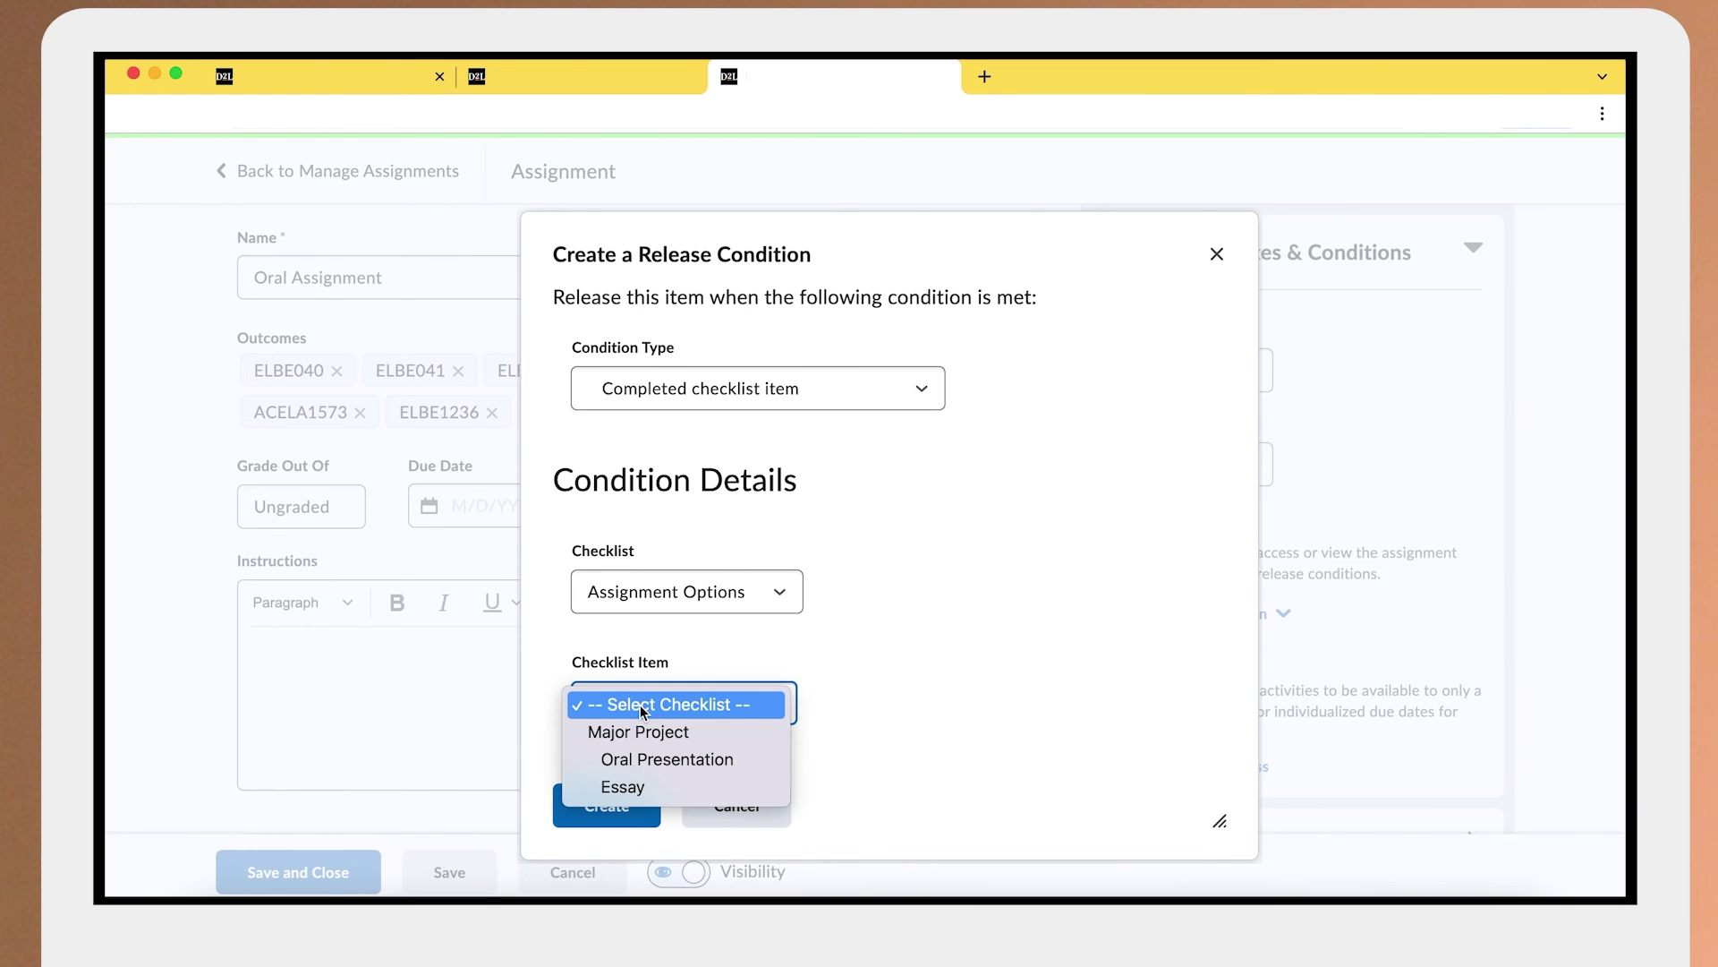
left_click(636, 759)
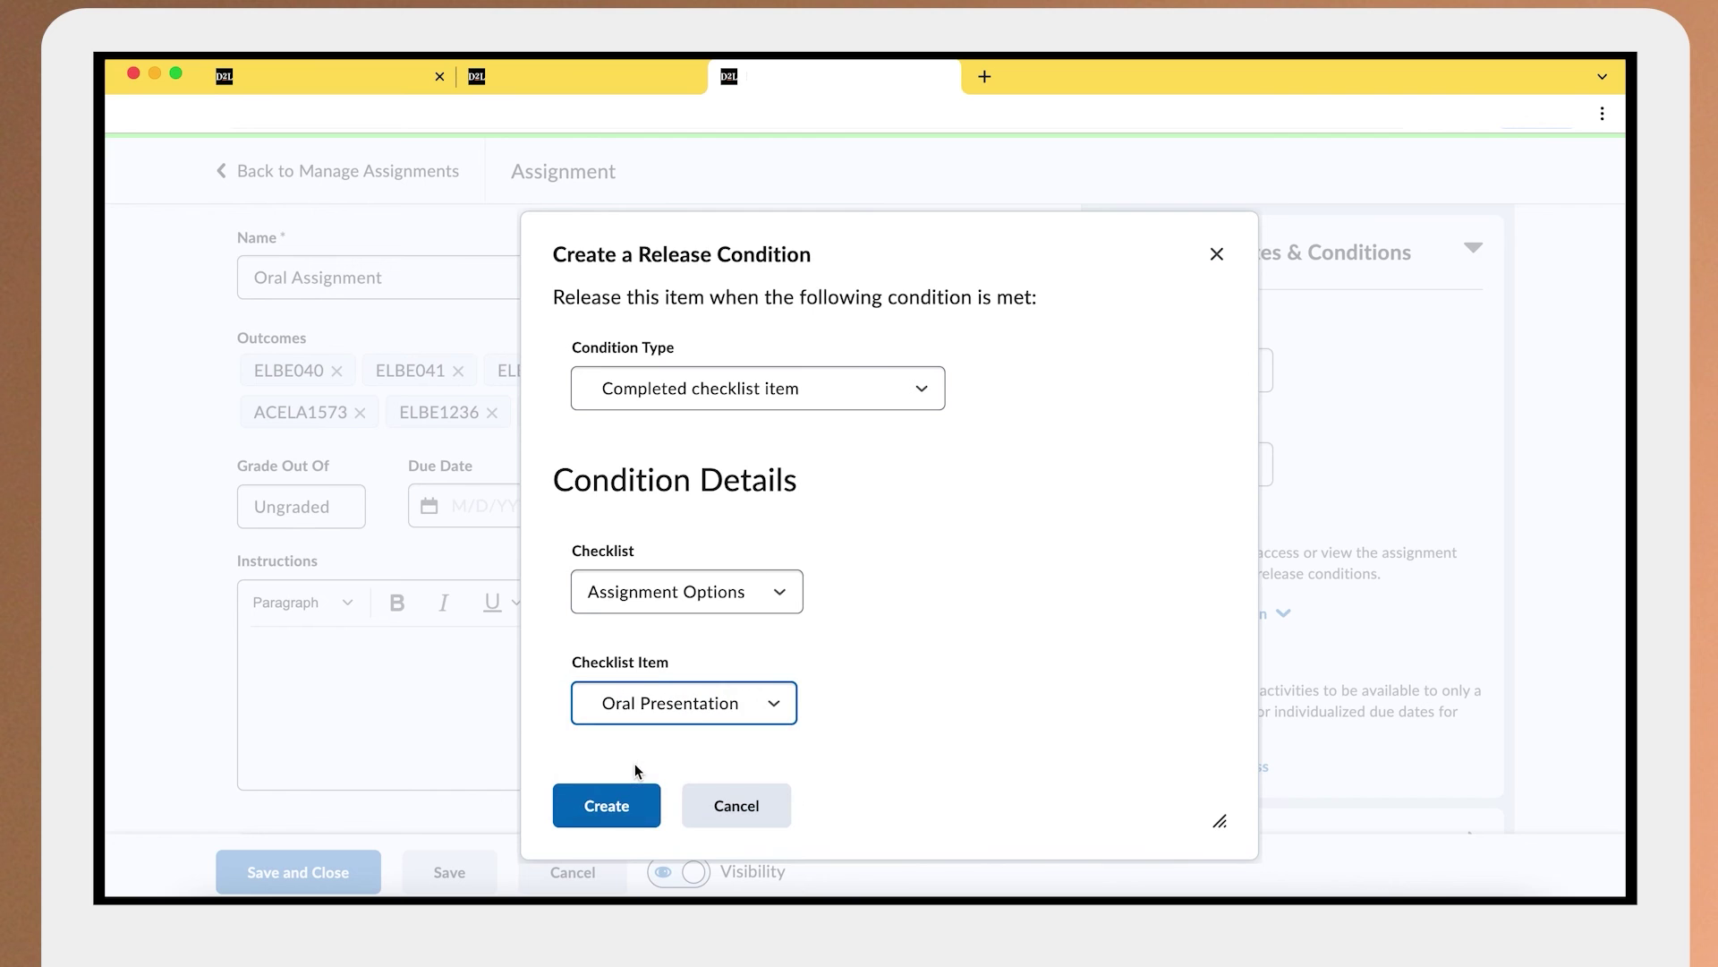
left_click(616, 813)
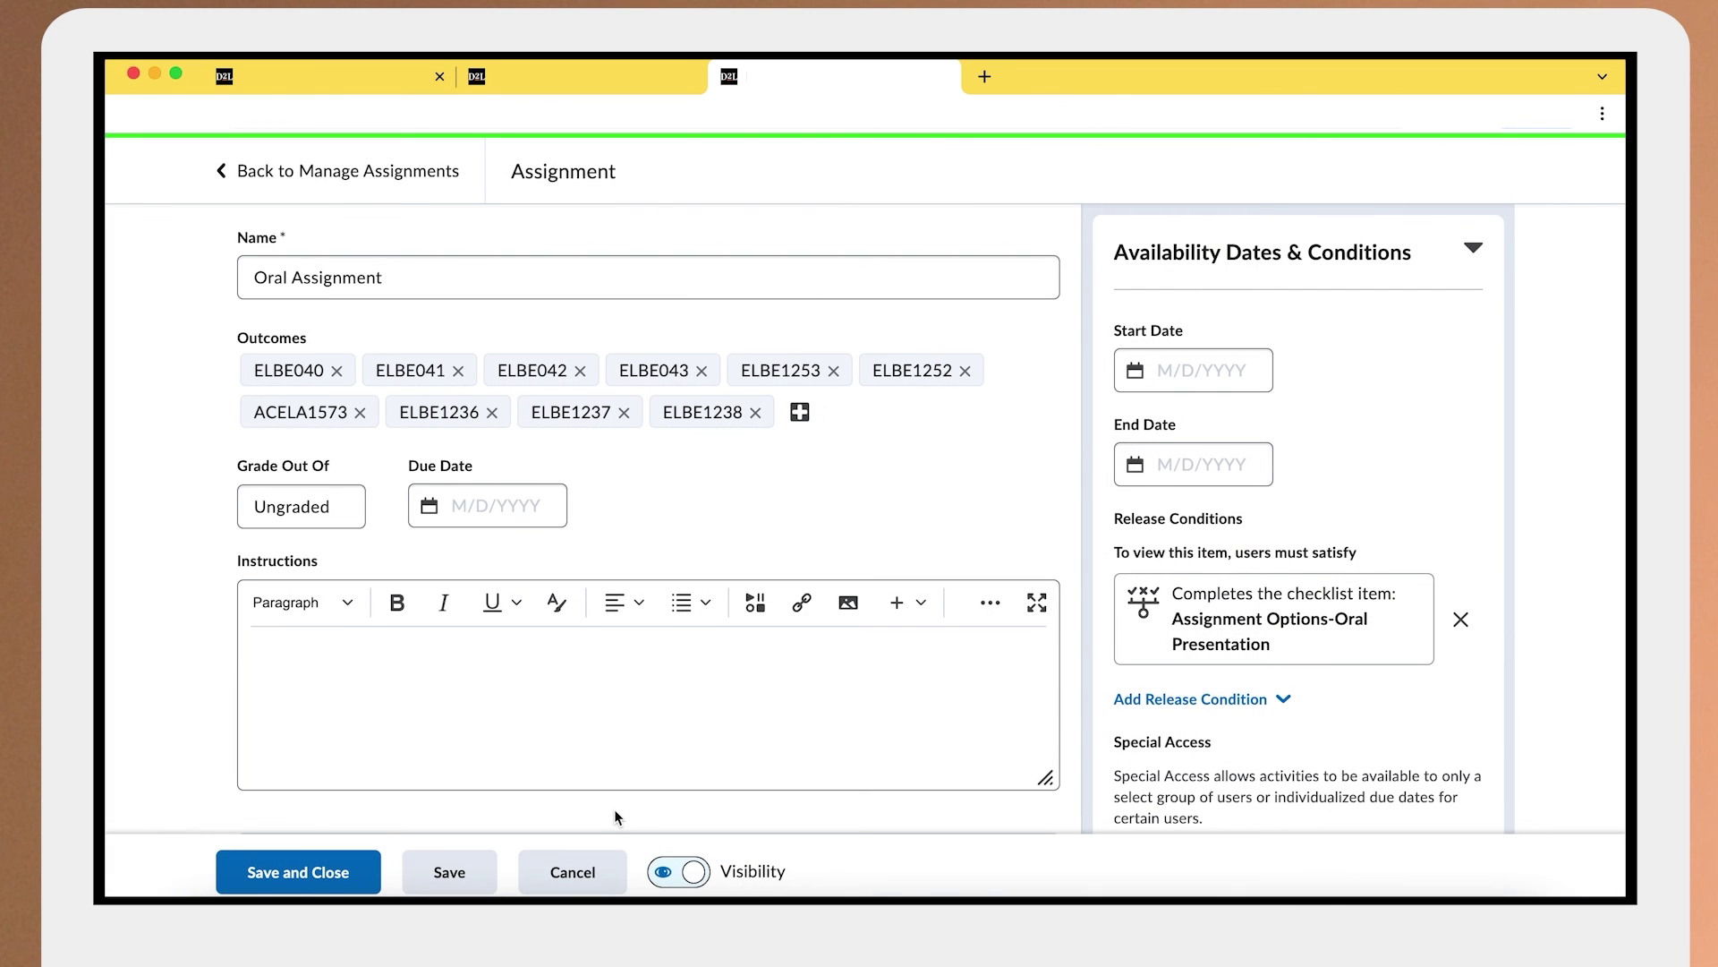